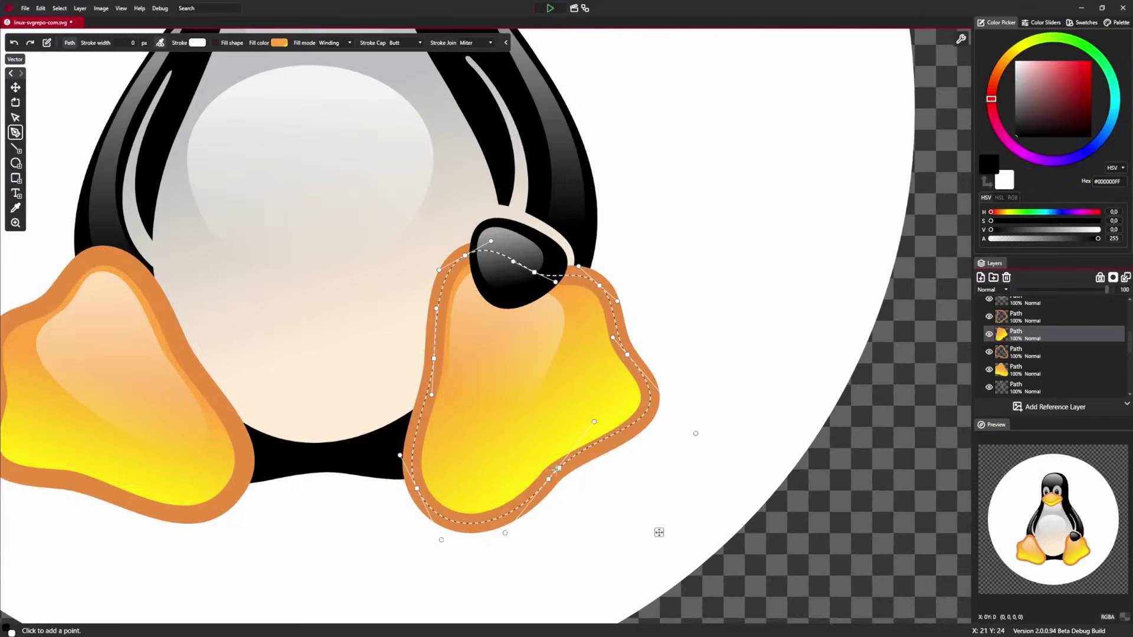
Step: Reshape the penguin foot's yellow fill path and delete its separate orange outline layer
drag(655, 531, 666, 499)
click(1015, 318)
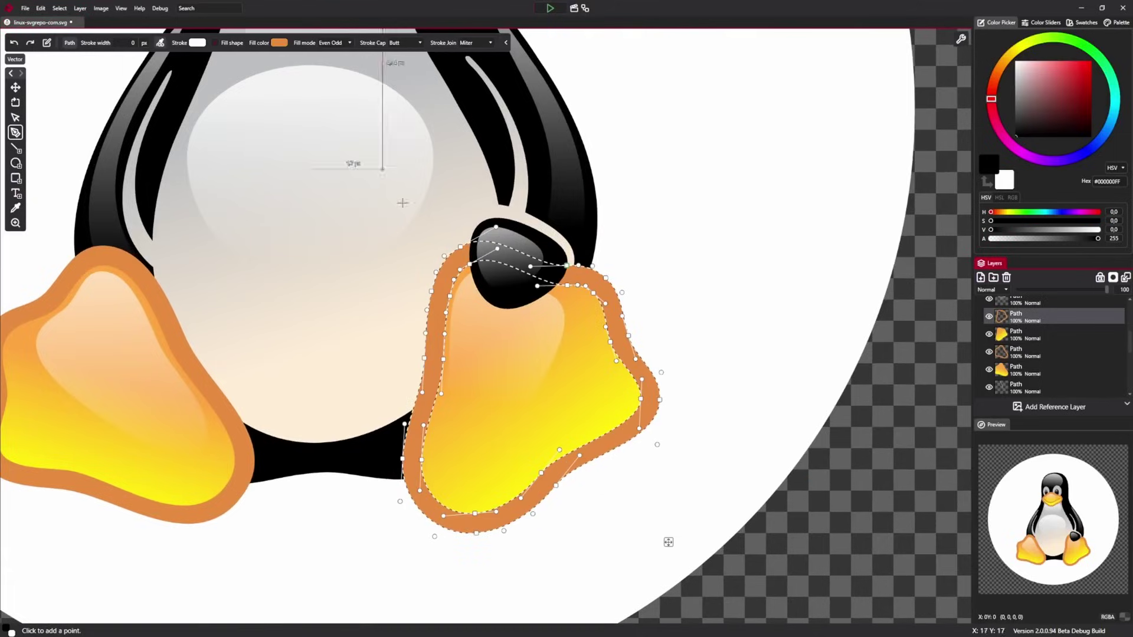
key(Delete)
Step: Give the foot path an orange stroke of width 0,5, then lasso-select the parrot
click(188, 43)
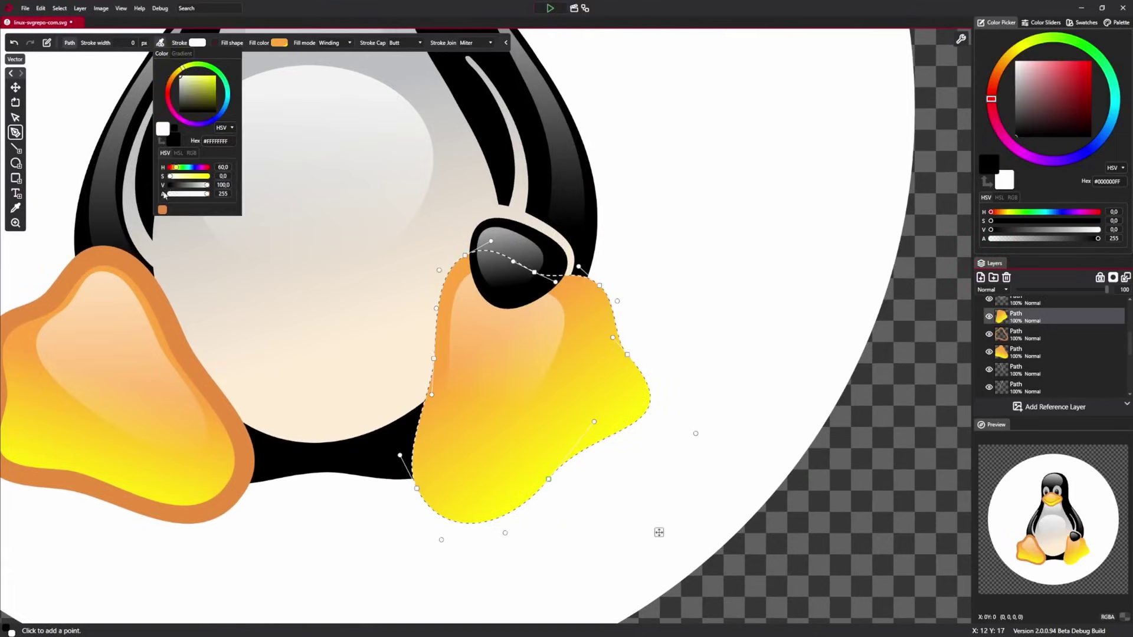
click(130, 42)
text(0,5)
key(Return)
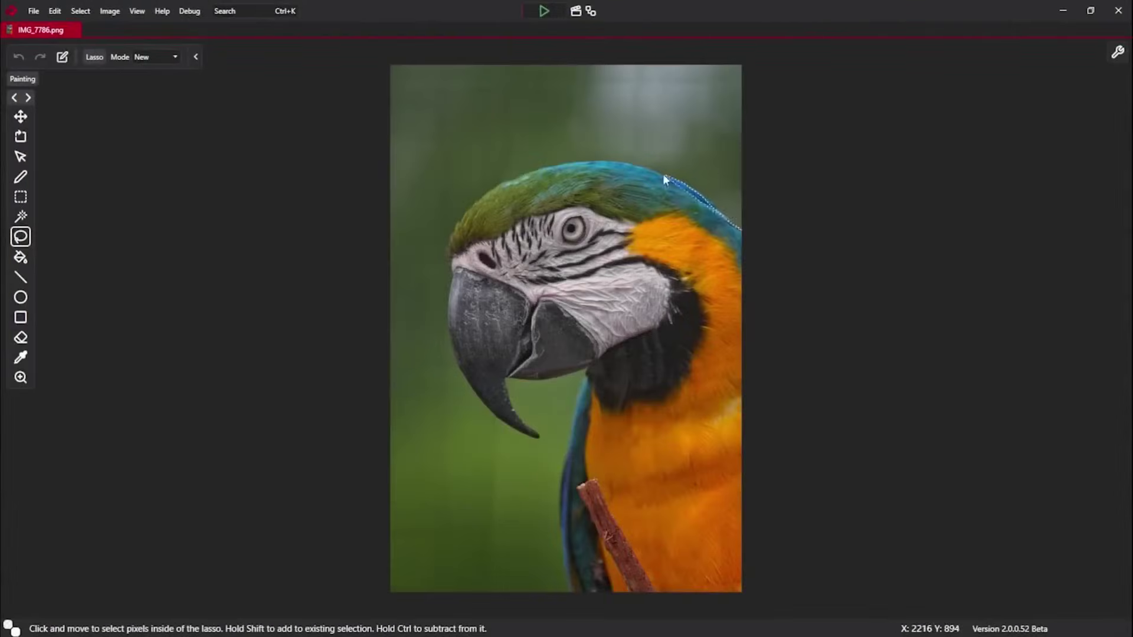
mouse_move(663, 173)
mouse_down()
mouse_move(451, 260)
mouse_move(584, 377)
mouse_move(577, 411)
mouse_up()
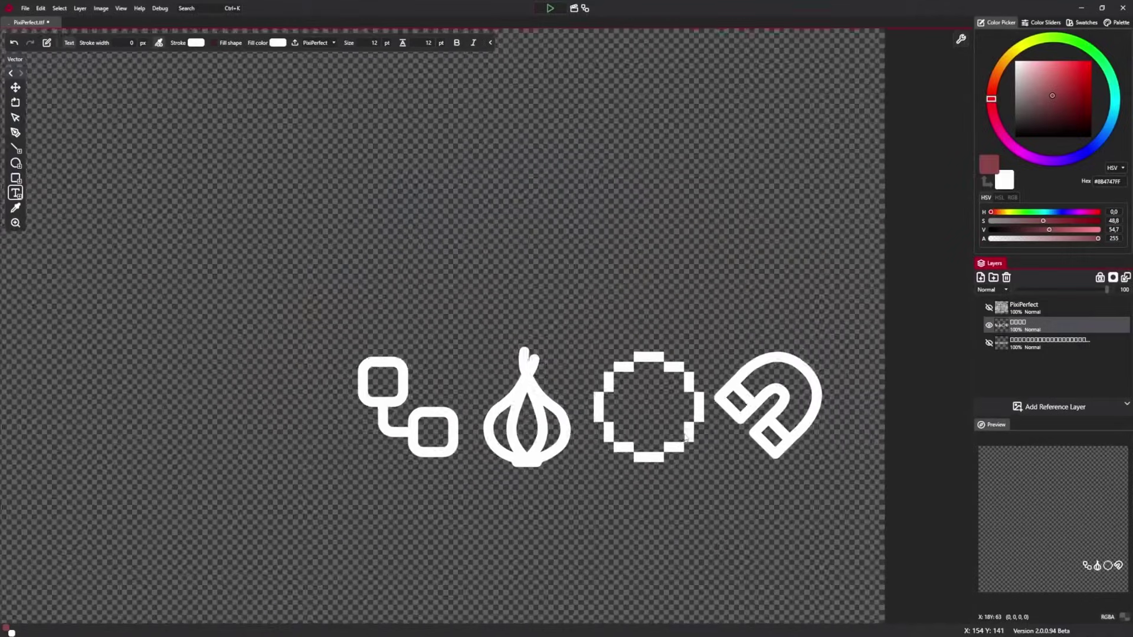
Step: Add and move points on the pattern tile's shape to turn it into a bowtie
key(p)
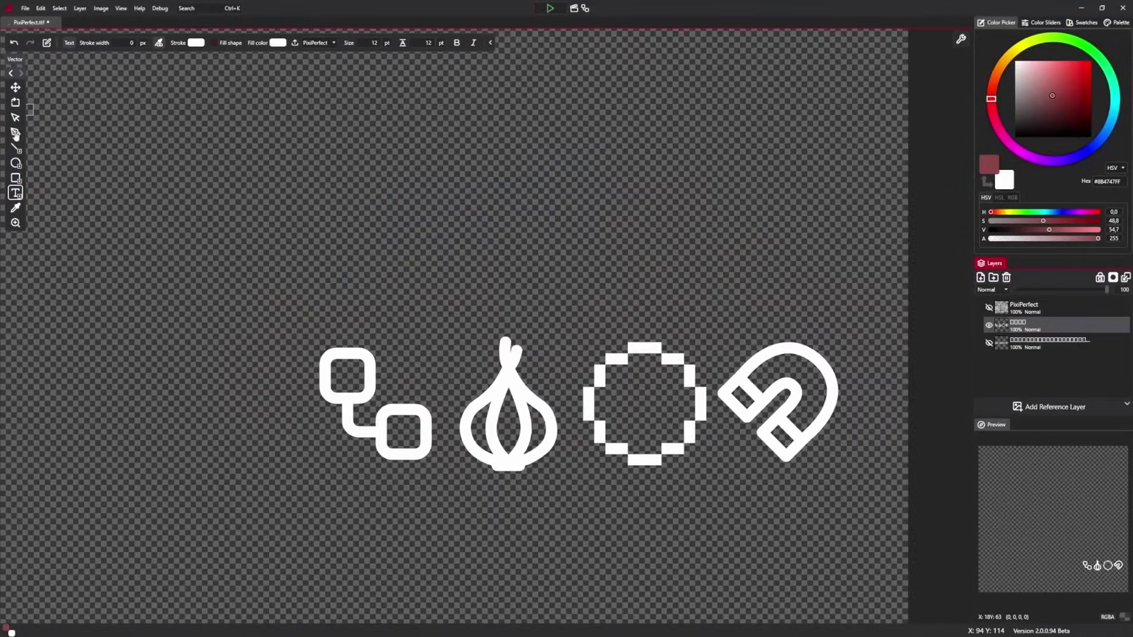
scroll(420, 407, up, 3)
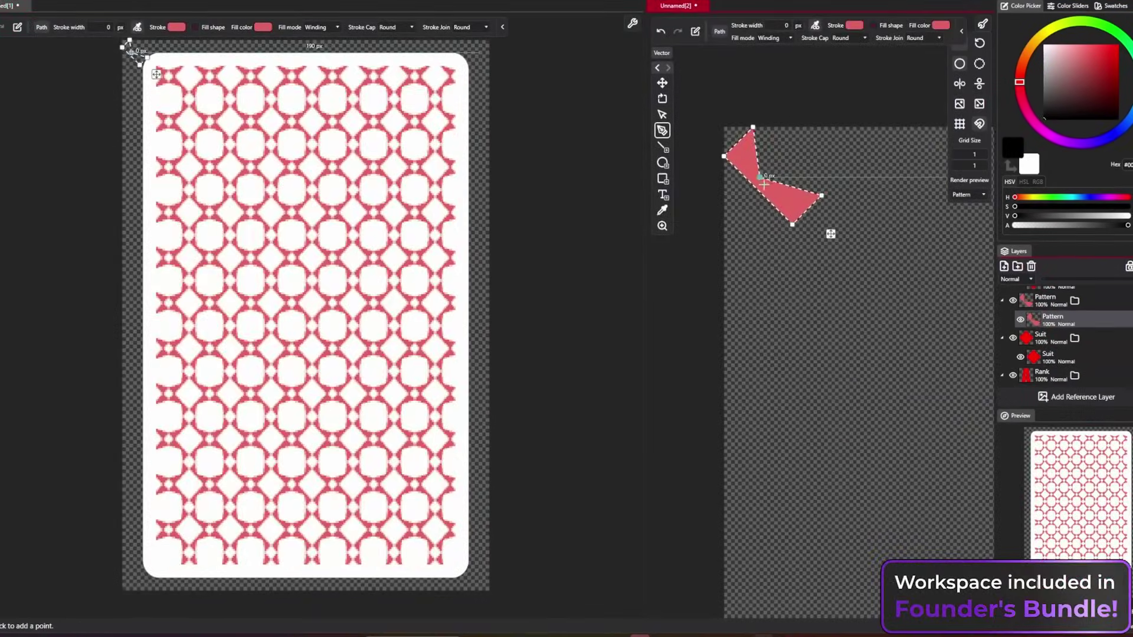
click(757, 194)
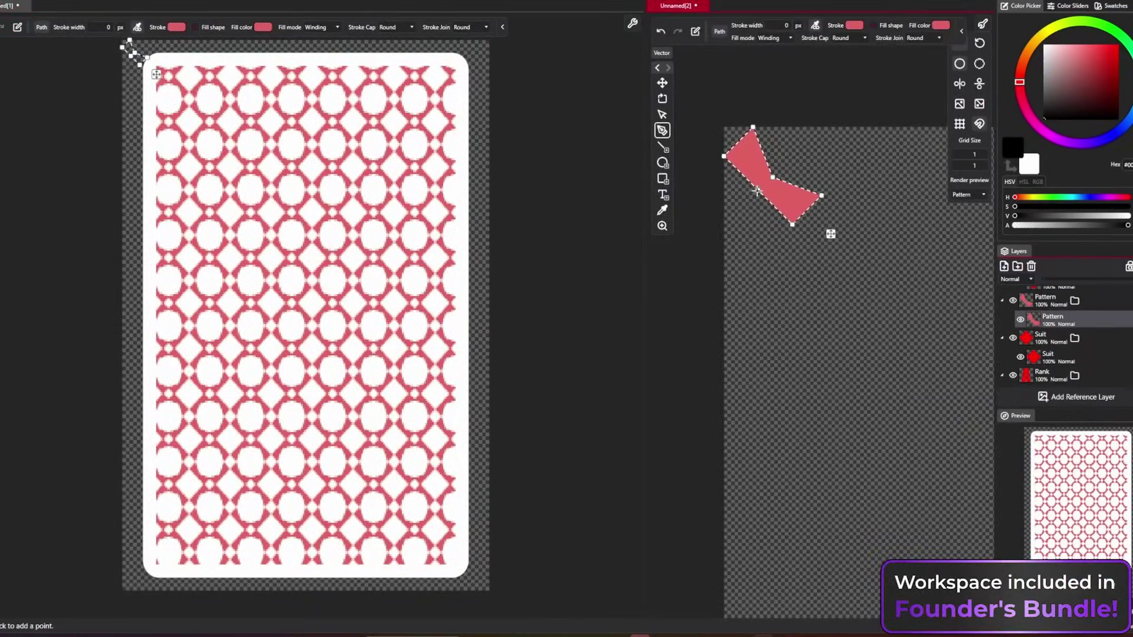
click(773, 195)
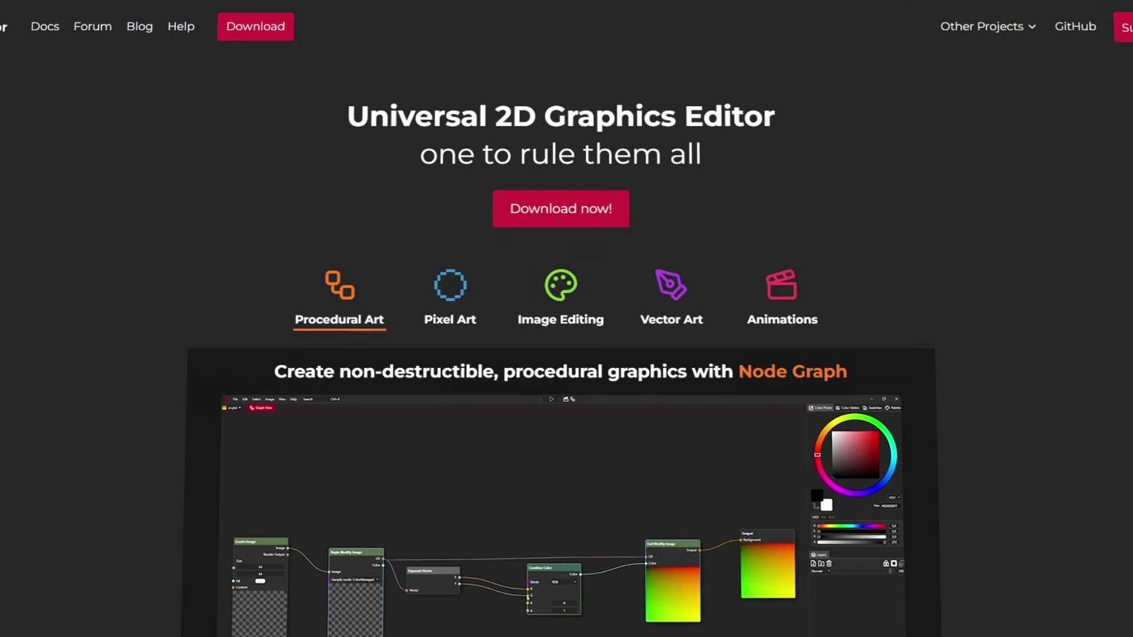
Step: Step through the Pixel Art, Image Editing, Vector Art and Animations showcase demos
scroll(706, 142, down, 1)
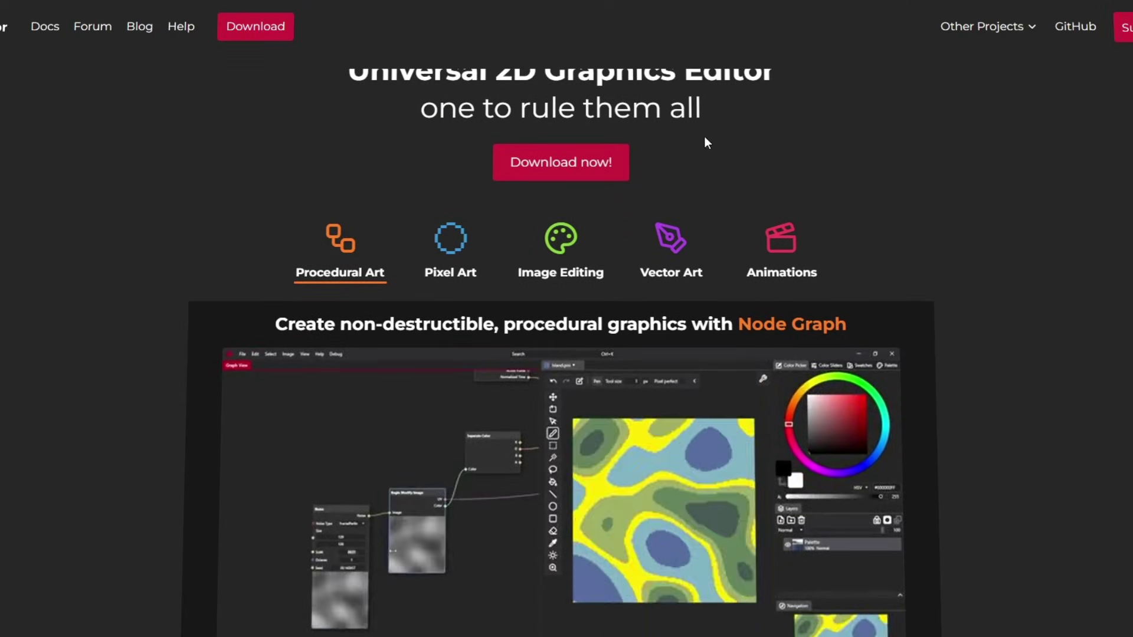
click(461, 236)
click(589, 252)
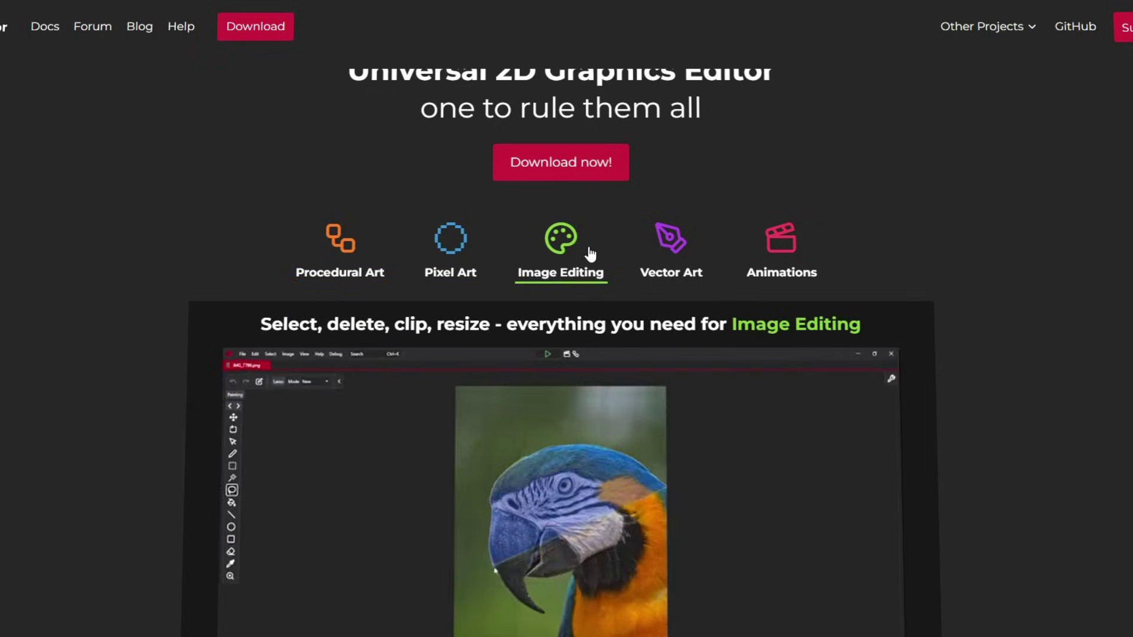
click(678, 265)
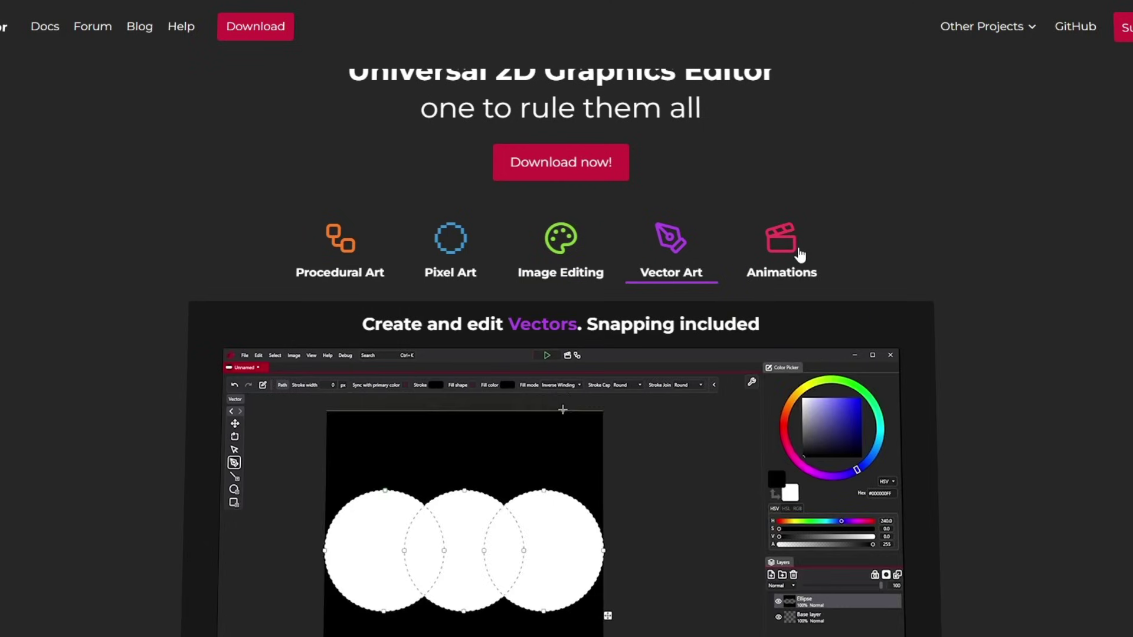
click(800, 255)
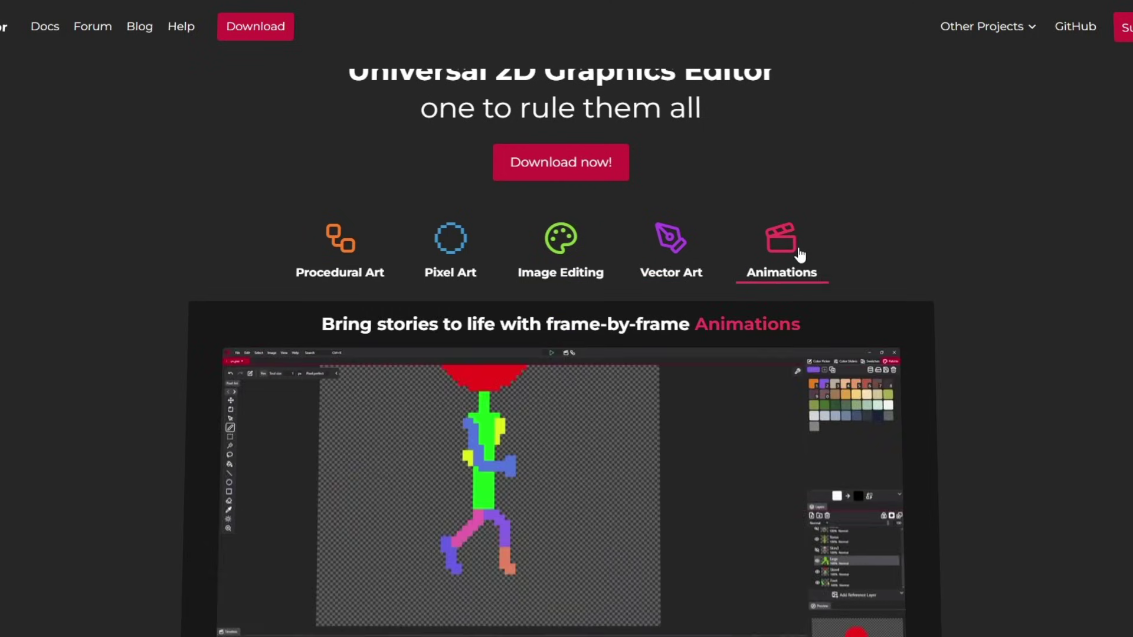
Step: Scroll down to the 'What can you do in PixiEditor?' cards
scroll(560, 354, down, 4)
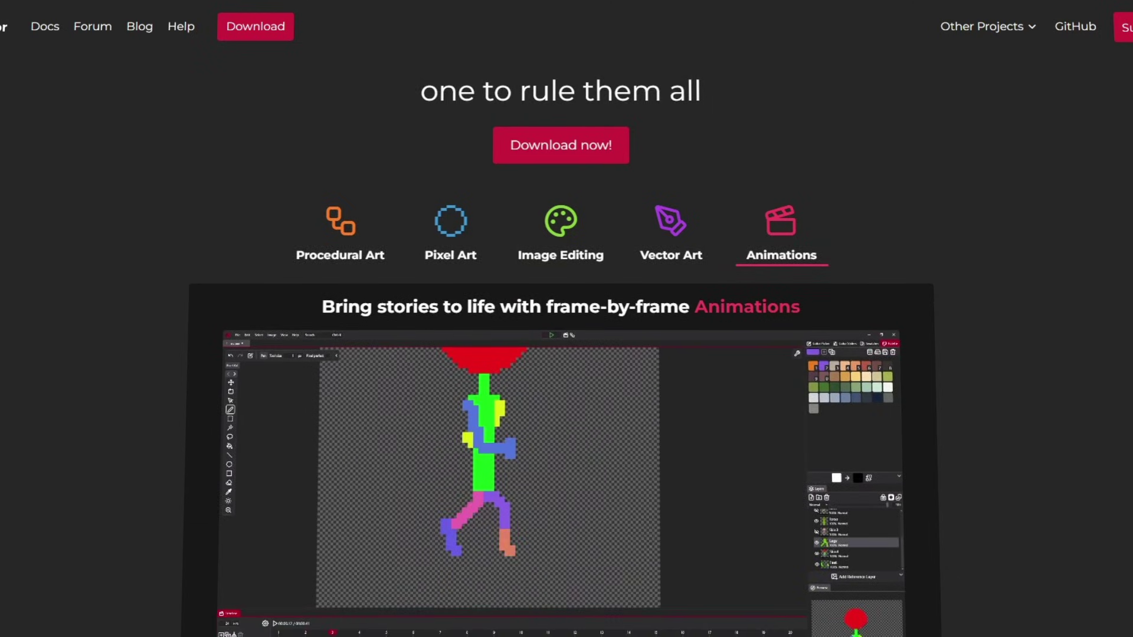
scroll(566, 354, down, 3)
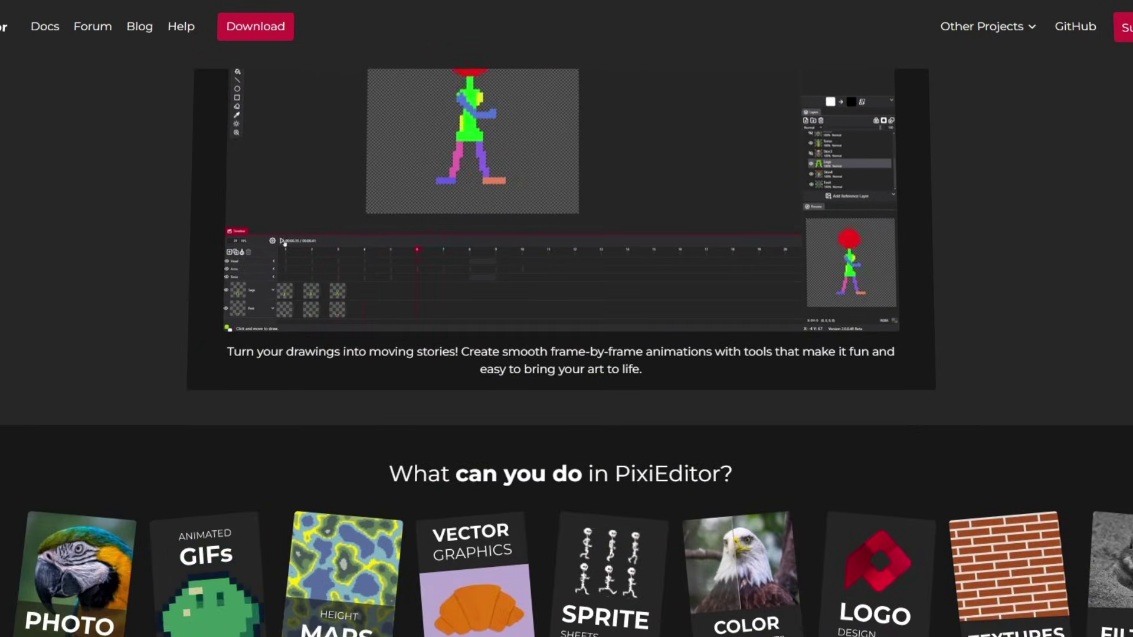
scroll(566, 354, down, 1)
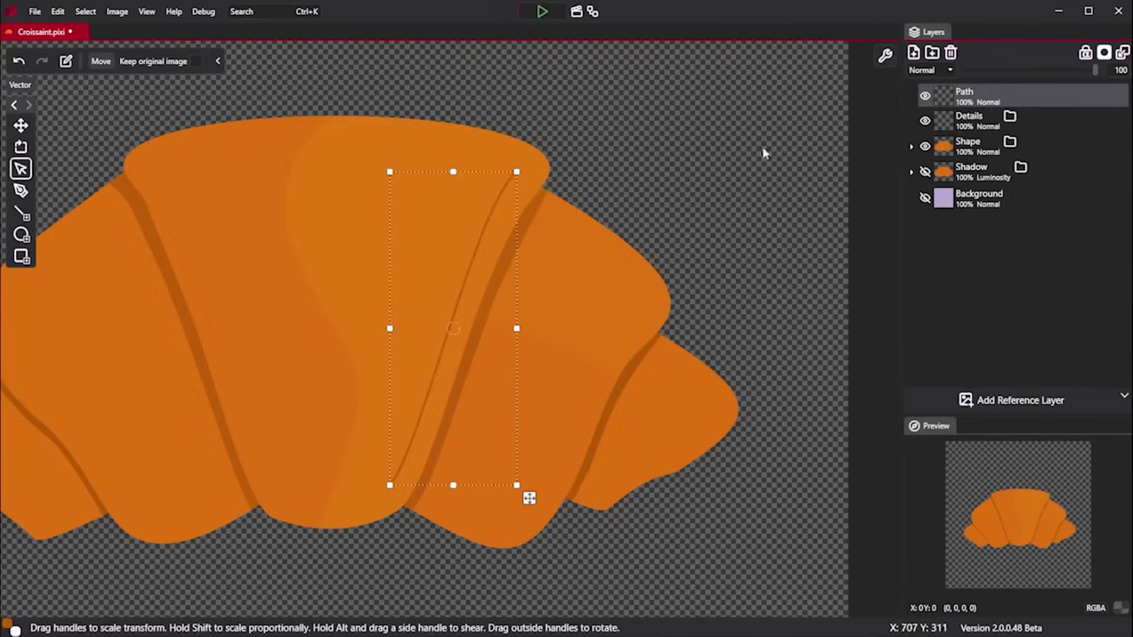
key(Return)
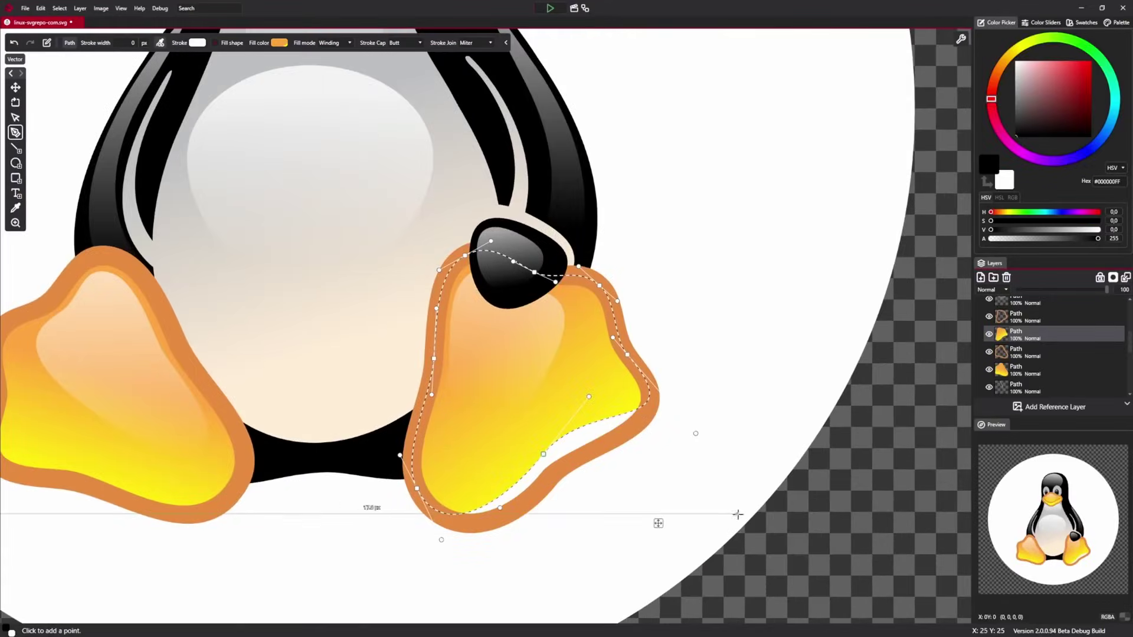
Step: Commit the croissant path stroke and delete the penguin foot's orange outline layer
click(1012, 319)
key(Delete)
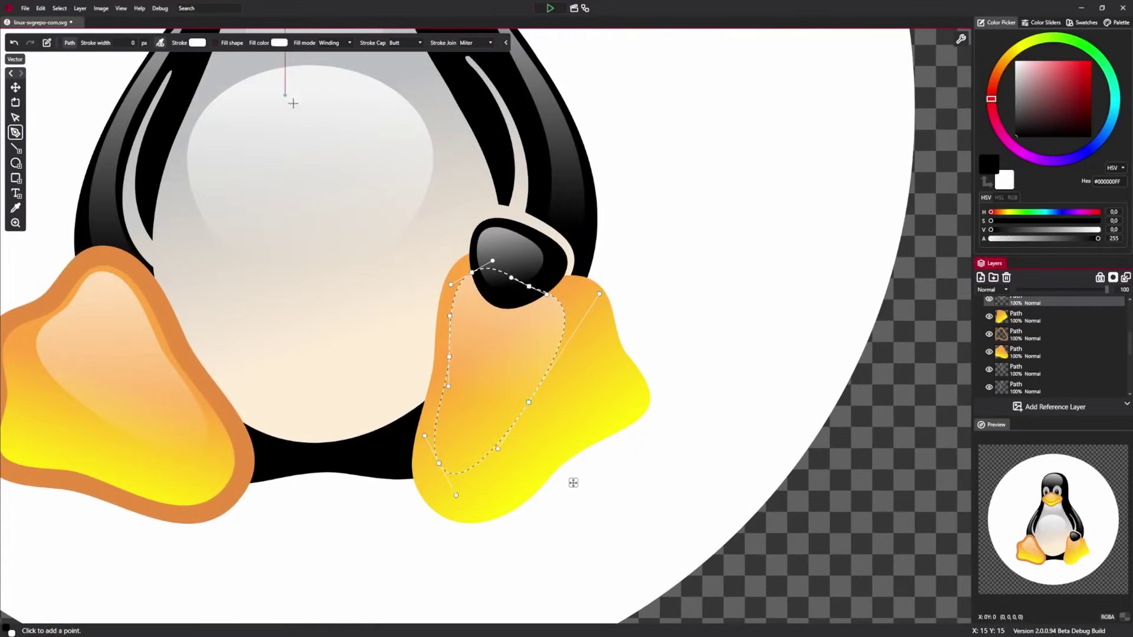
Step: Give the foot a 0,5-wide orange outline and move its right anchor up and right
click(197, 43)
click(177, 66)
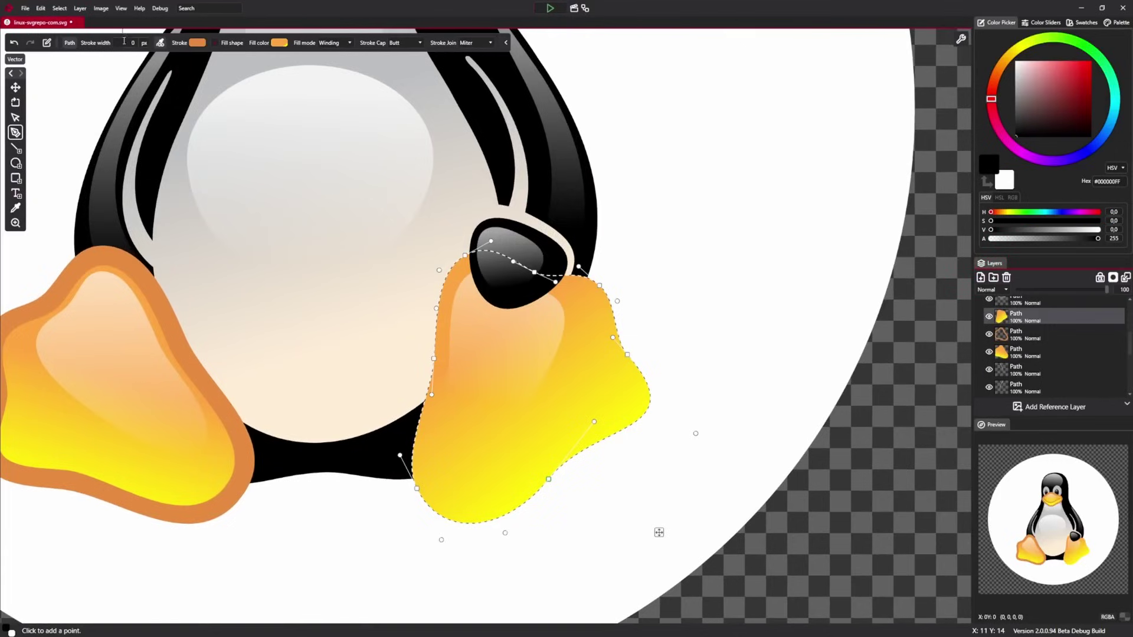
drag(172, 62, 177, 62)
drag(627, 354, 672, 333)
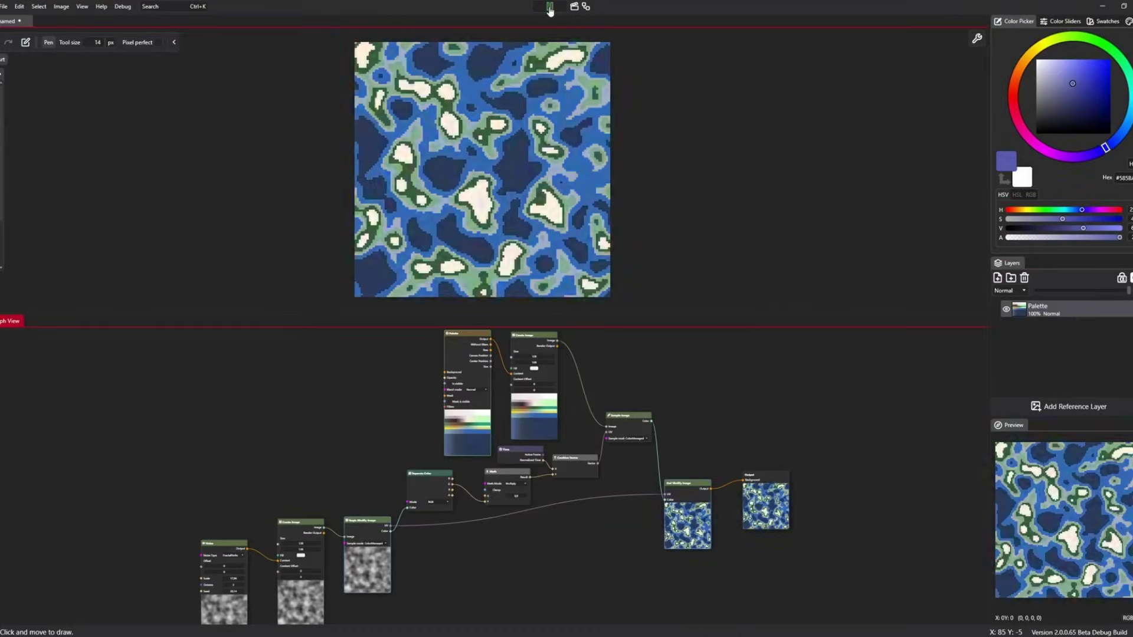
Step: Stop the animated palette playback and raise the Noise node's Scale value
click(549, 8)
scroll(167, 628, up, 5)
mouse_move(387, 459)
mouse_down()
mouse_move(537, 472)
mouse_move(401, 469)
mouse_up()
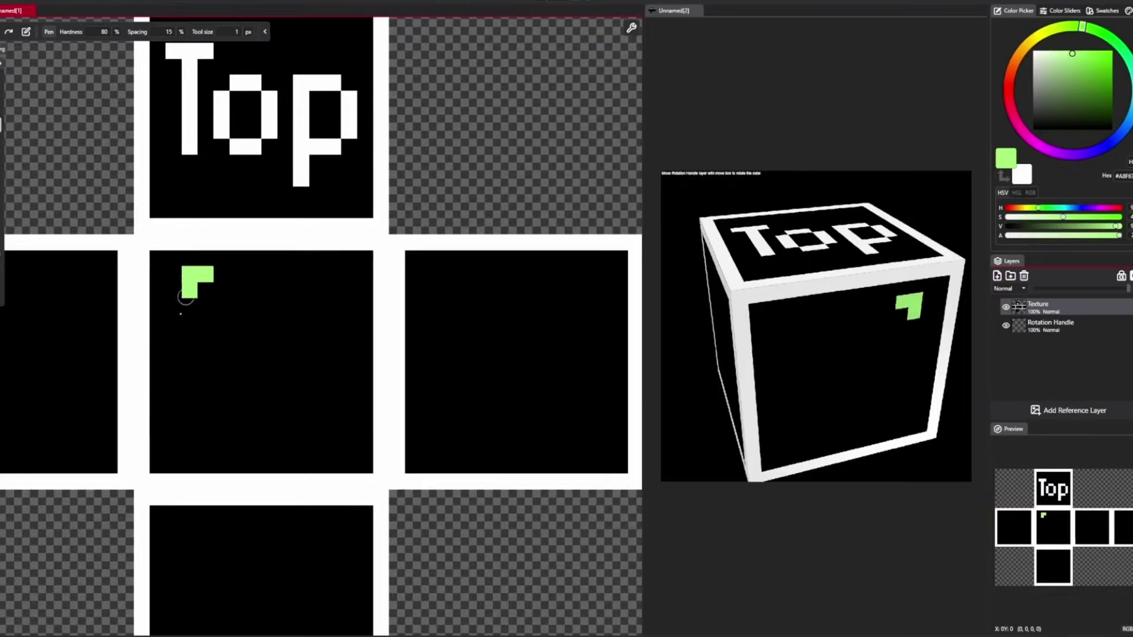
Step: Paint a green blob on the cube's front face and rotate the 3D preview
drag(192, 278, 196, 318)
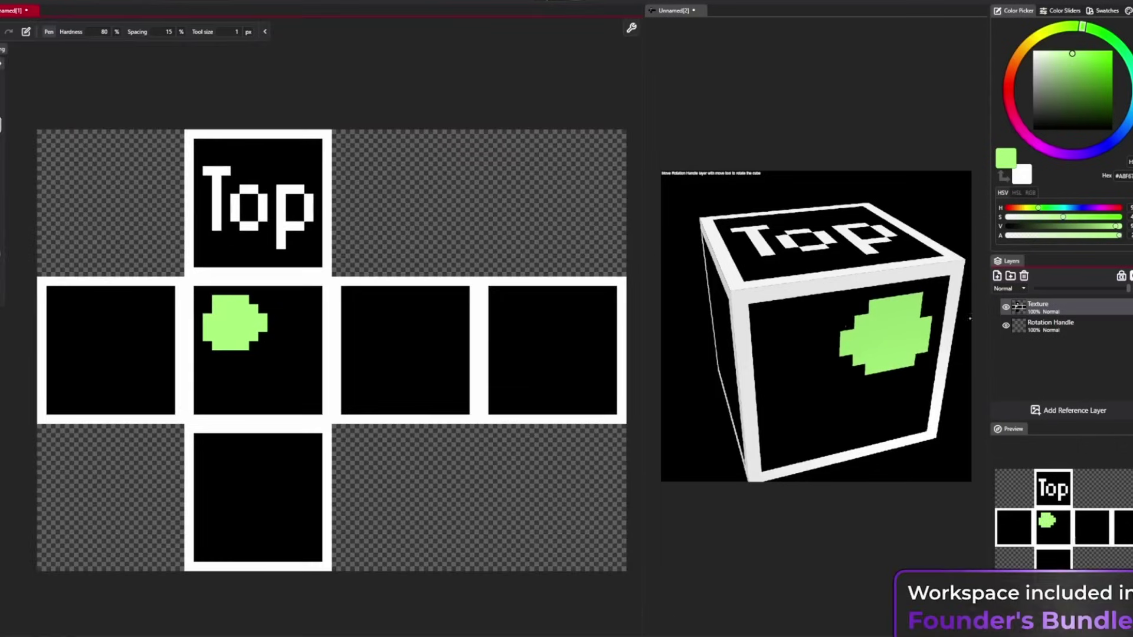
drag(702, 230, 748, 249)
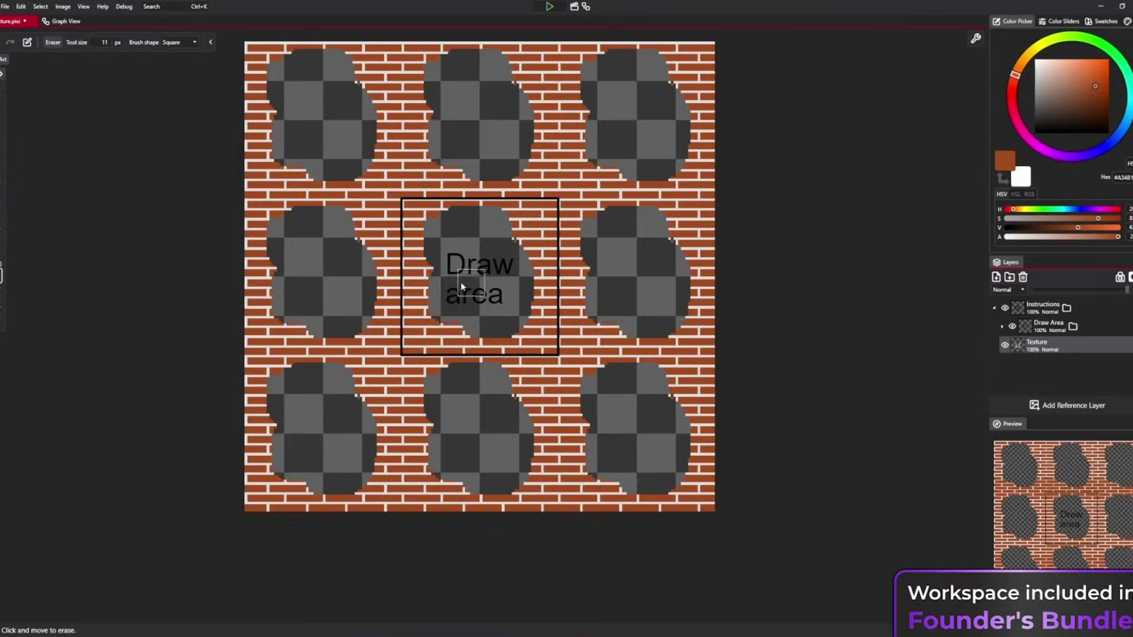
scroll(485, 239, down, 2)
scroll(485, 239, up, 2)
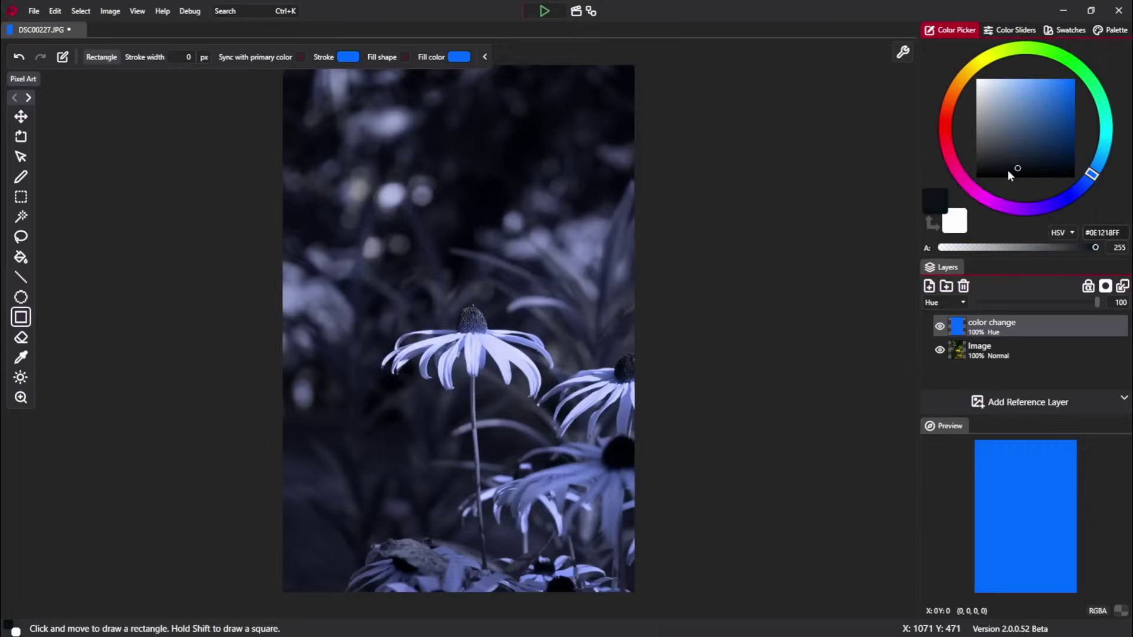
Step: Fill the Hue layer with black to greyscale the flower, then shrink it from the top-right corner
drag(1007, 169, 977, 176)
key(g)
click(412, 266)
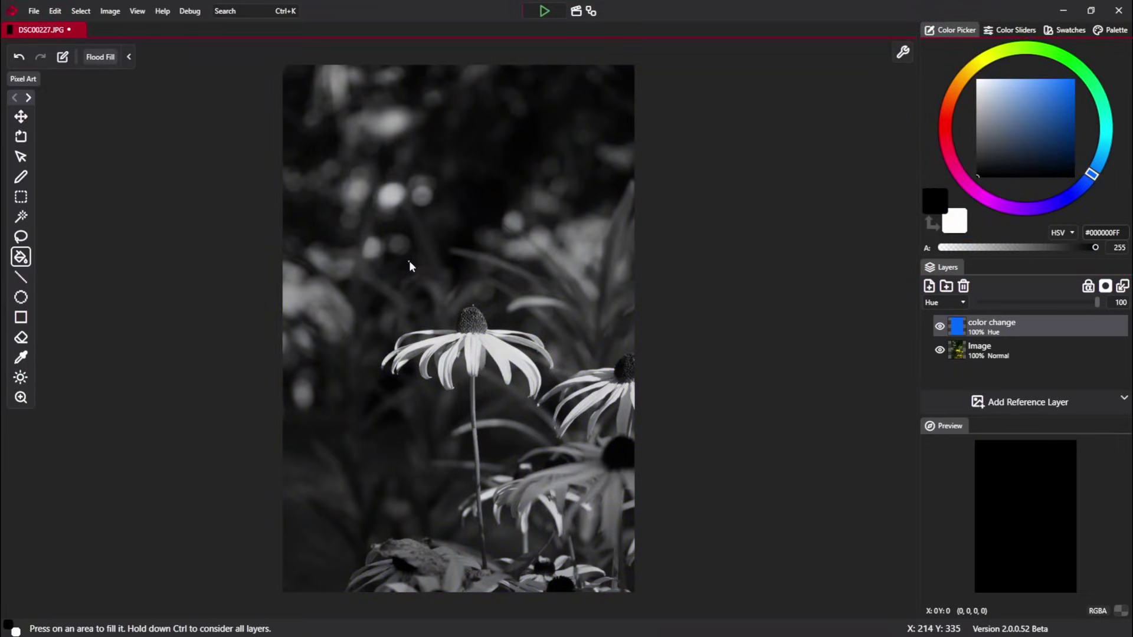
key(v)
drag(636, 65, 546, 200)
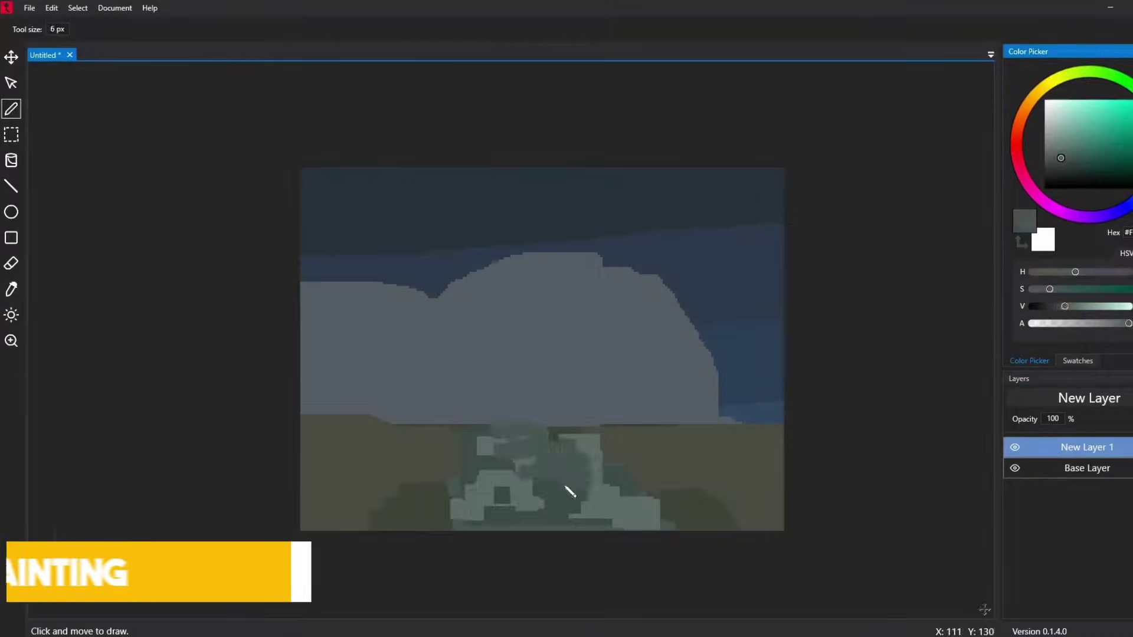
Step: Paint a dark right-hand tree trunk, darker clouds, a top canopy and left-side trees with foliage
drag(570, 492, 809, 366)
drag(738, 284, 761, 207)
drag(384, 331, 455, 397)
drag(555, 313, 678, 331)
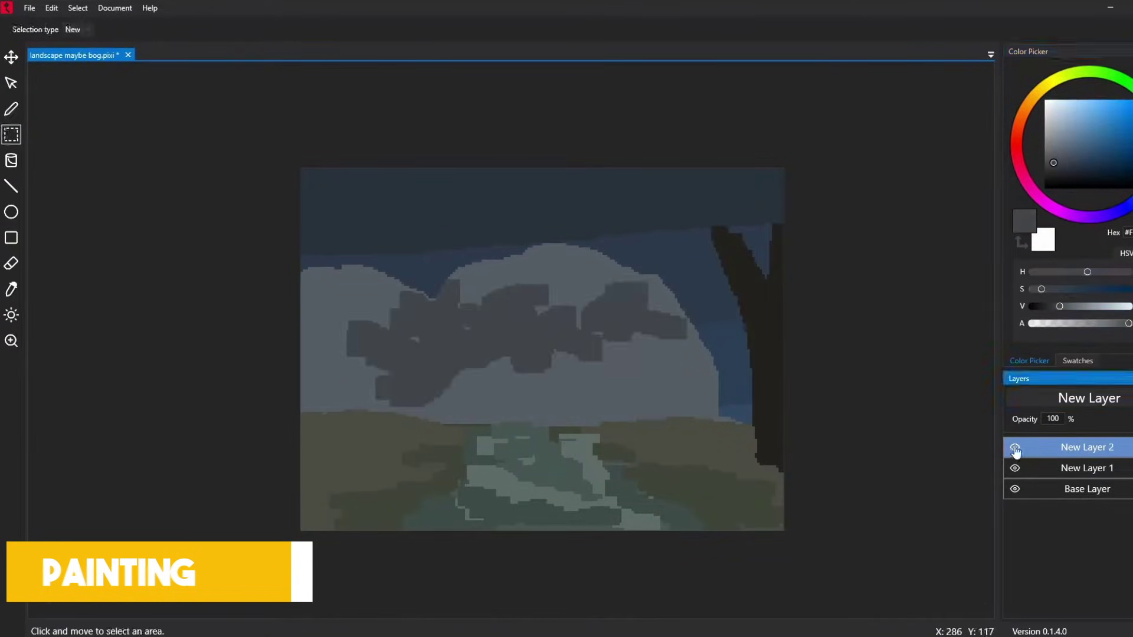
key(b)
drag(483, 177, 755, 213)
drag(531, 260, 537, 366)
drag(331, 277, 336, 430)
drag(295, 253, 378, 354)
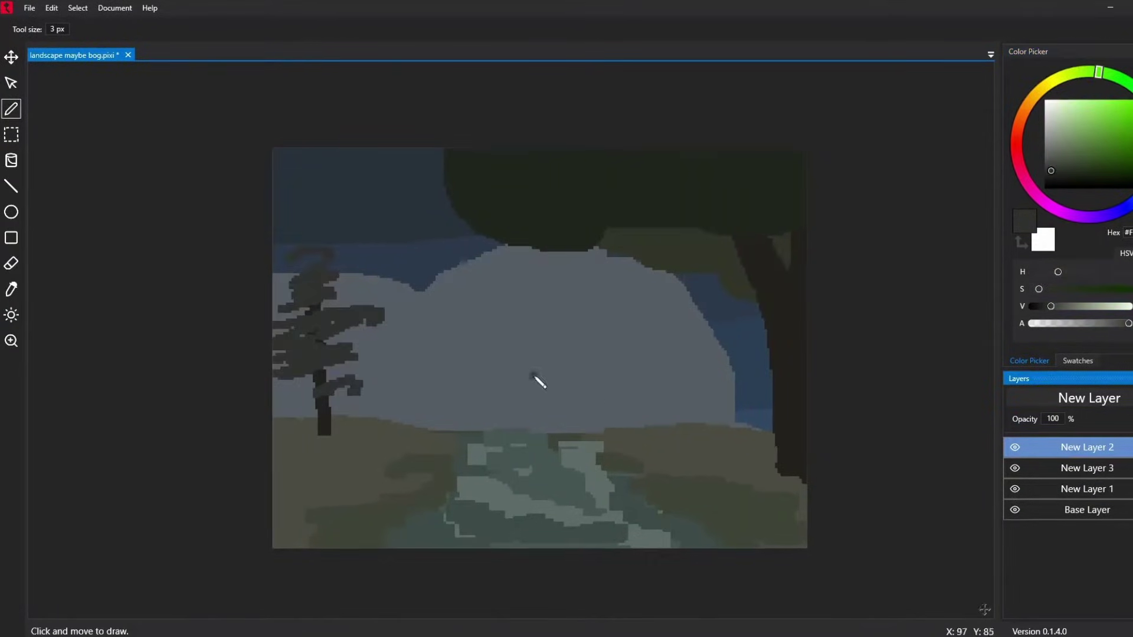
Step: On the Base Layer, paint the moon and light clouds in light grey
click(1087, 468)
click(1087, 510)
click(1040, 219)
drag(330, 206, 353, 249)
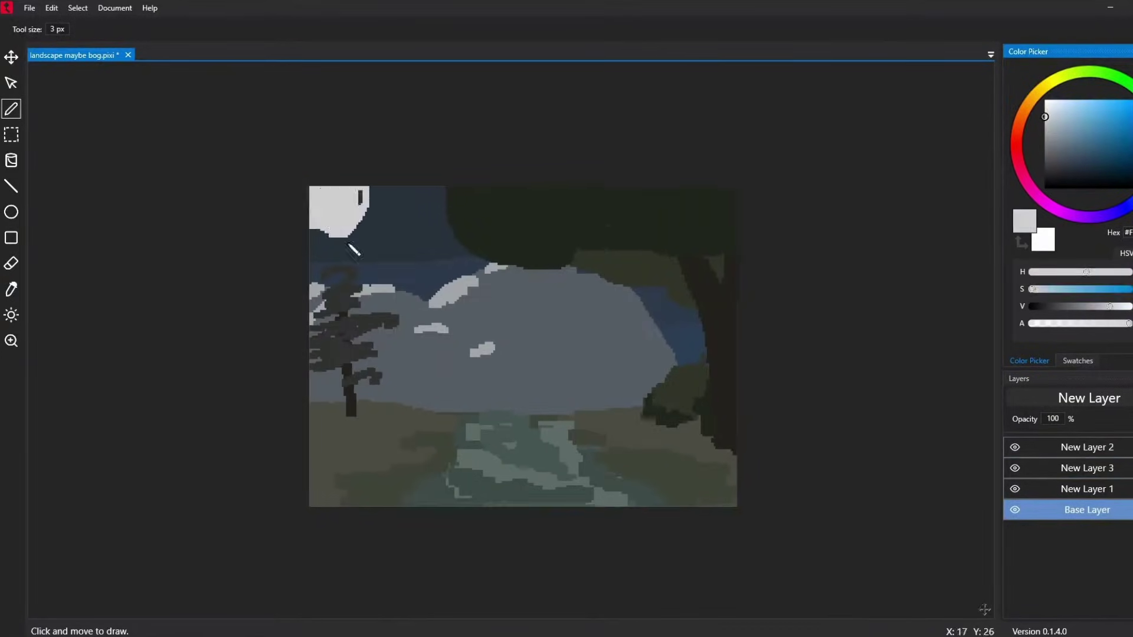
Step: Pick a new colour and paint highlights across the water
click(1049, 130)
scroll(531, 354, up, 2)
click(1087, 488)
click(1087, 510)
click(1056, 160)
drag(626, 366, 771, 392)
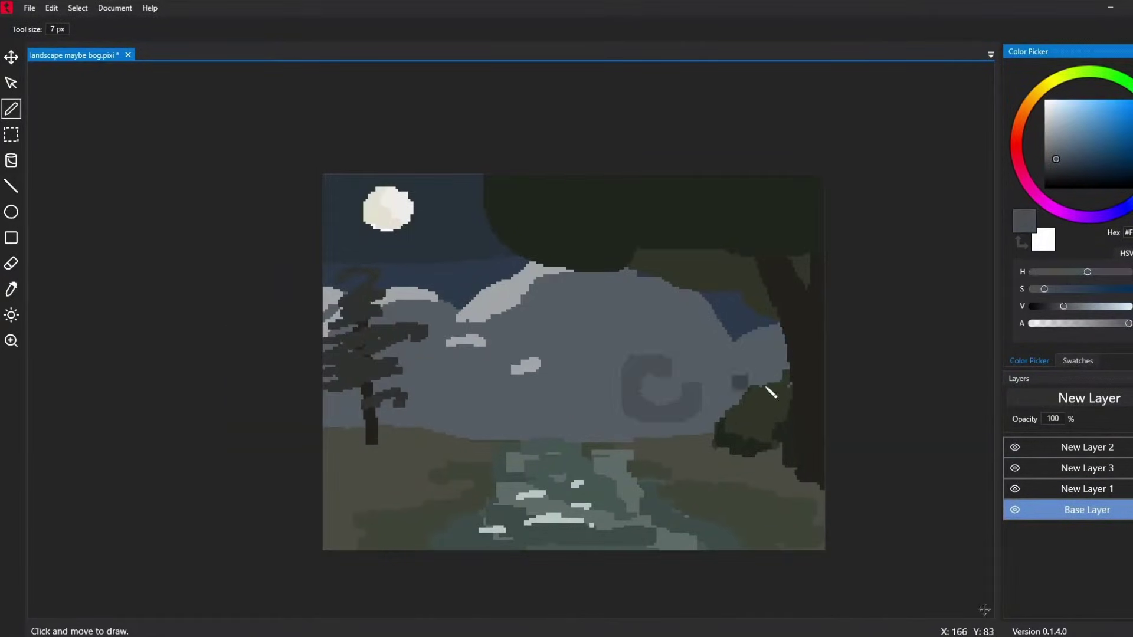
Step: Add more landscape strokes in a different colour, then select New Layer 1
scroll(590, 346, up, 2)
click(1056, 159)
drag(531, 390, 622, 405)
click(1087, 488)
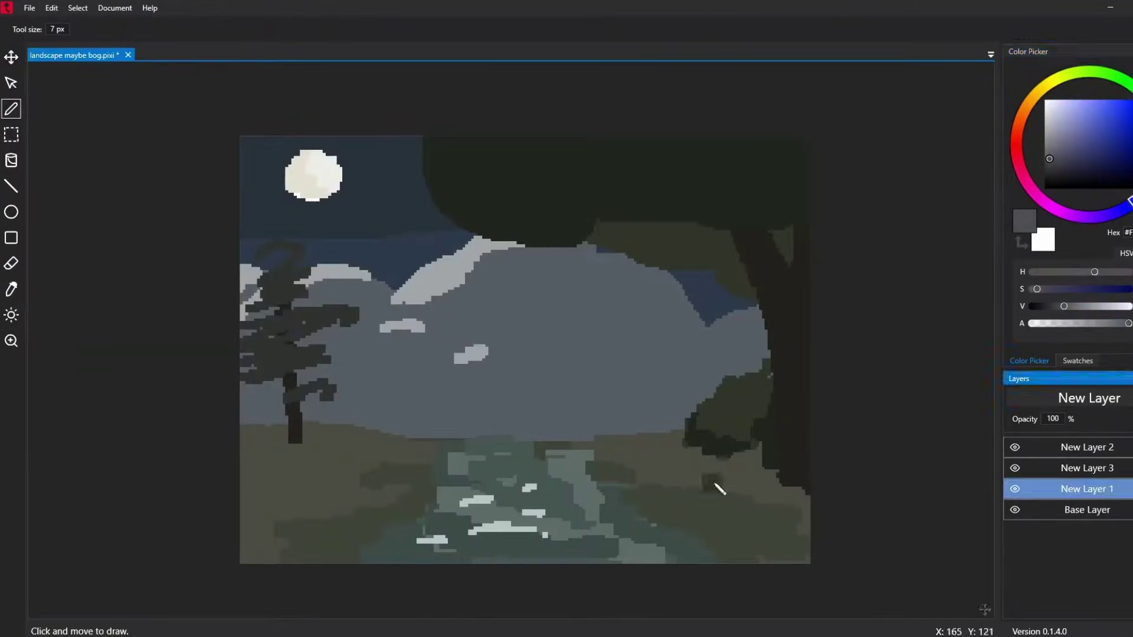
click(1059, 77)
scroll(664, 508, down, 2)
scroll(574, 460, up, 1)
Step: Sample a colour from the painting with the Color Picker, then return to the Pen
key(o)
click(695, 519)
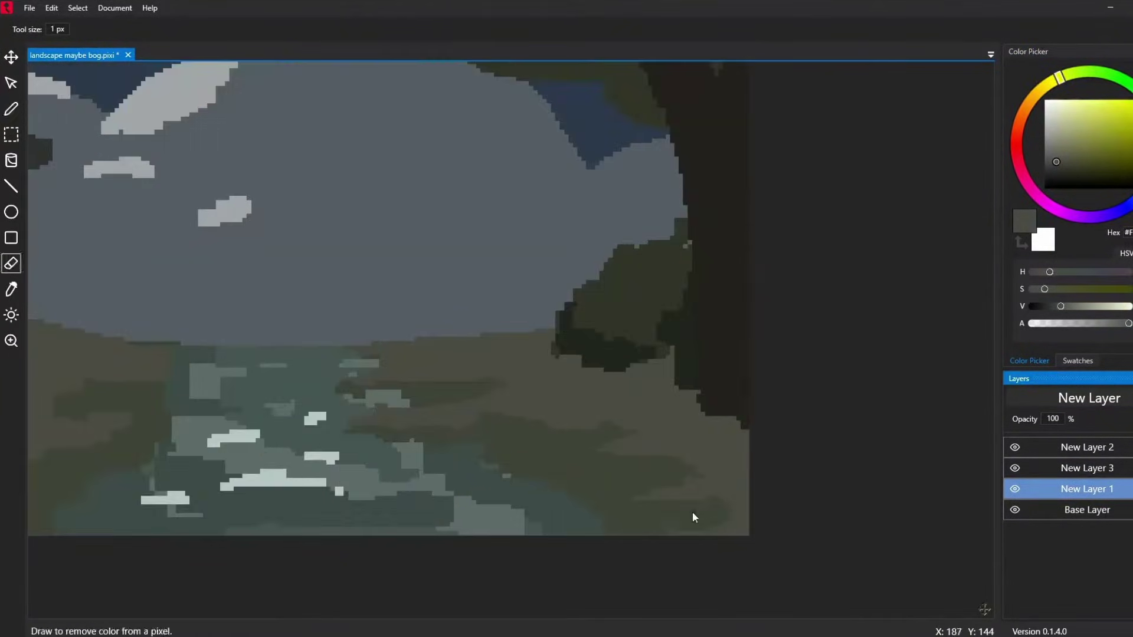
key(b)
scroll(512, 470, up, 2)
key(b)
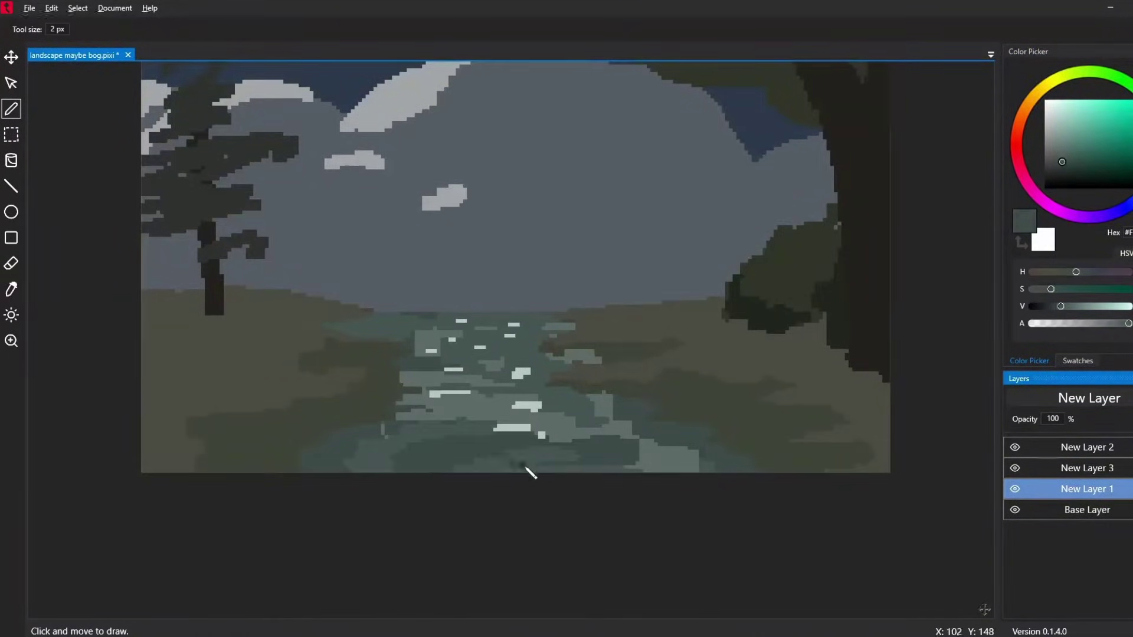
scroll(598, 464, down, 2)
scroll(318, 451, up, 1)
scroll(441, 422, up, 1)
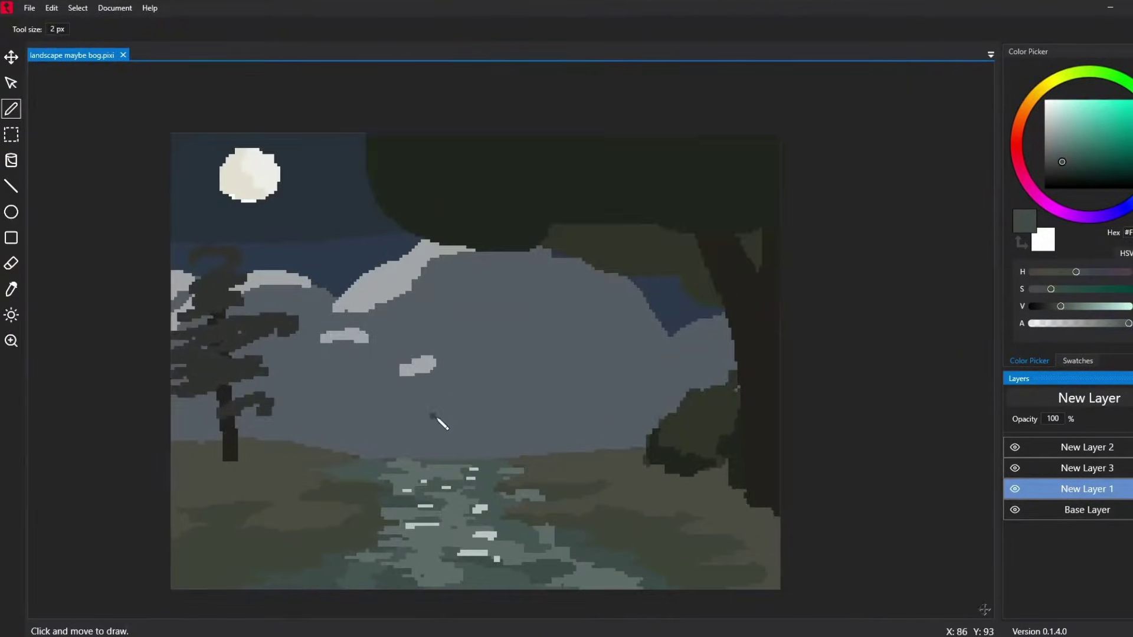
Step: Hide New Layer 2 and New Layer 3, then repaint the cloud shapes on the Base Layer
click(1015, 447)
click(1015, 468)
click(1087, 510)
click(1052, 142)
scroll(381, 323, up, 2)
drag(381, 322, 609, 329)
Step: Erase and reshape the cloud edges, adding light strokes with a 1 px brush
key(e)
drag(682, 372, 682, 372)
key(b)
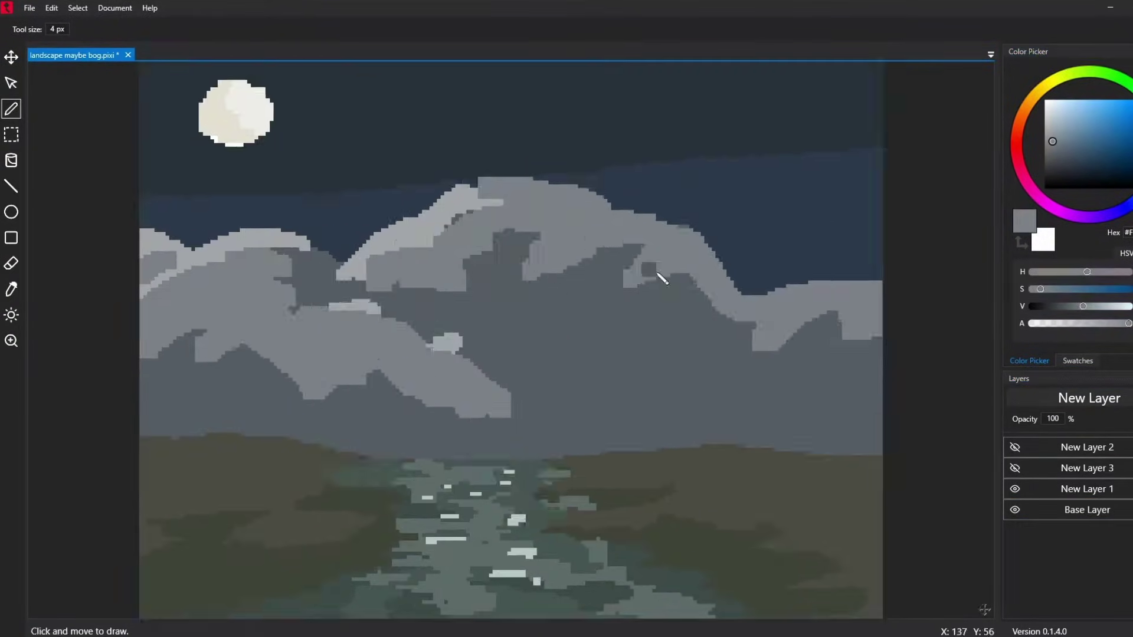
drag(652, 271, 667, 277)
scroll(667, 277, down, 1)
key(bracketleft)
drag(500, 357, 531, 352)
Step: Sample a lighter cloud colour from the canvas and repaint more cloud shapes
key(o)
click(481, 442)
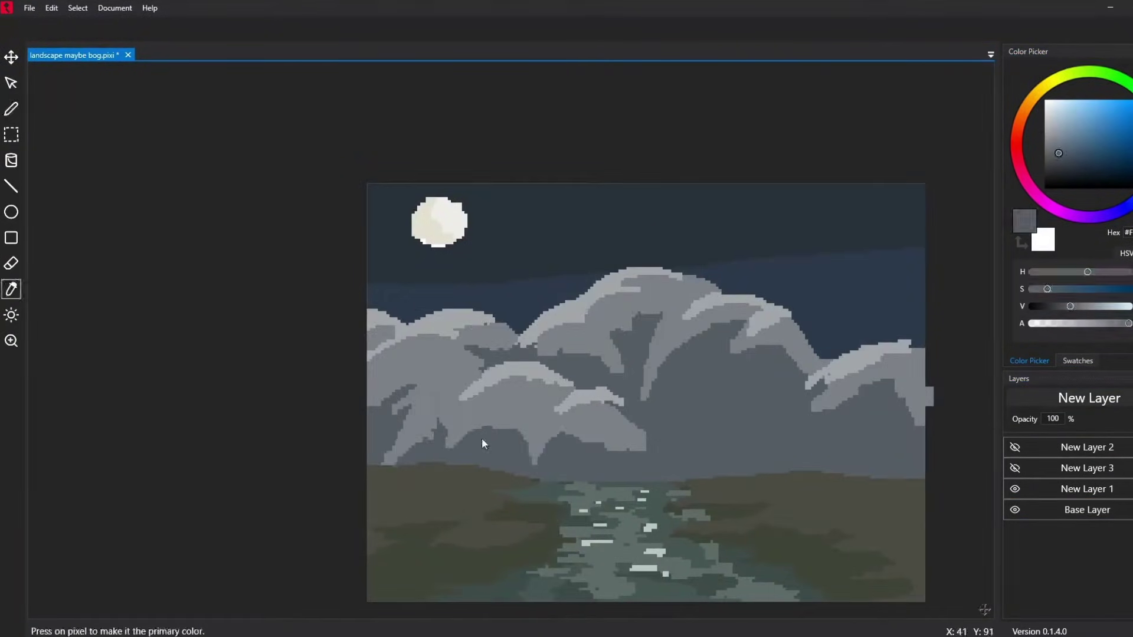
key(b)
scroll(514, 409, up, 1)
drag(513, 409, 644, 405)
scroll(645, 405, up, 1)
drag(330, 378, 354, 401)
Step: On New Layer 1, paint dark green strokes across the river
click(1087, 489)
scroll(531, 354, down, 2)
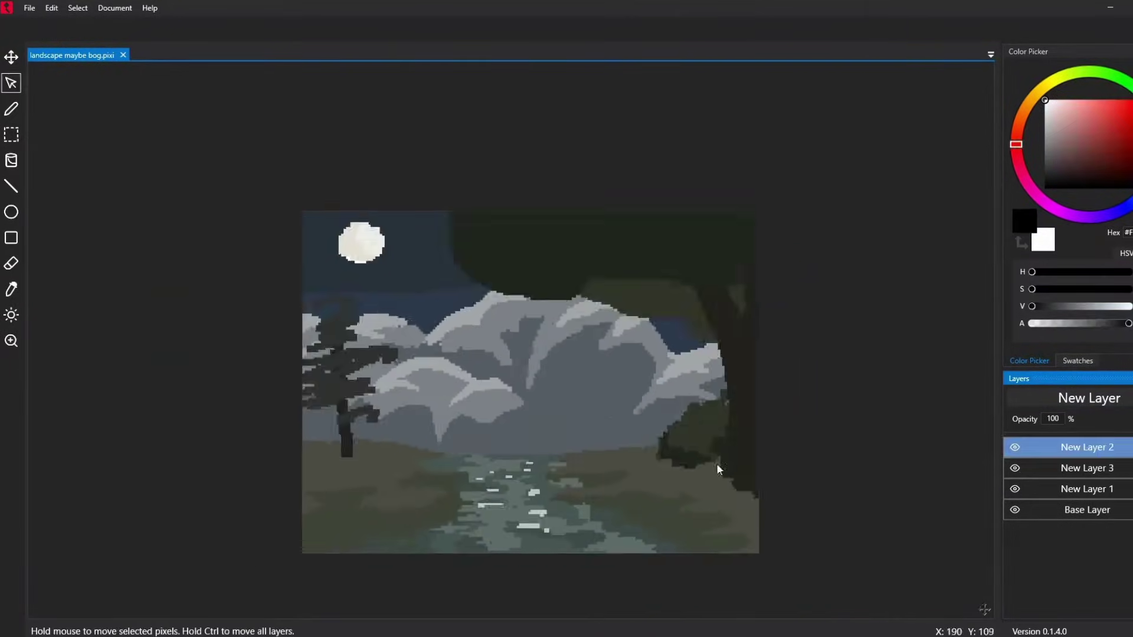
key(b)
click(1049, 292)
scroll(531, 413, up, 2)
drag(708, 437, 873, 451)
drag(460, 478, 370, 500)
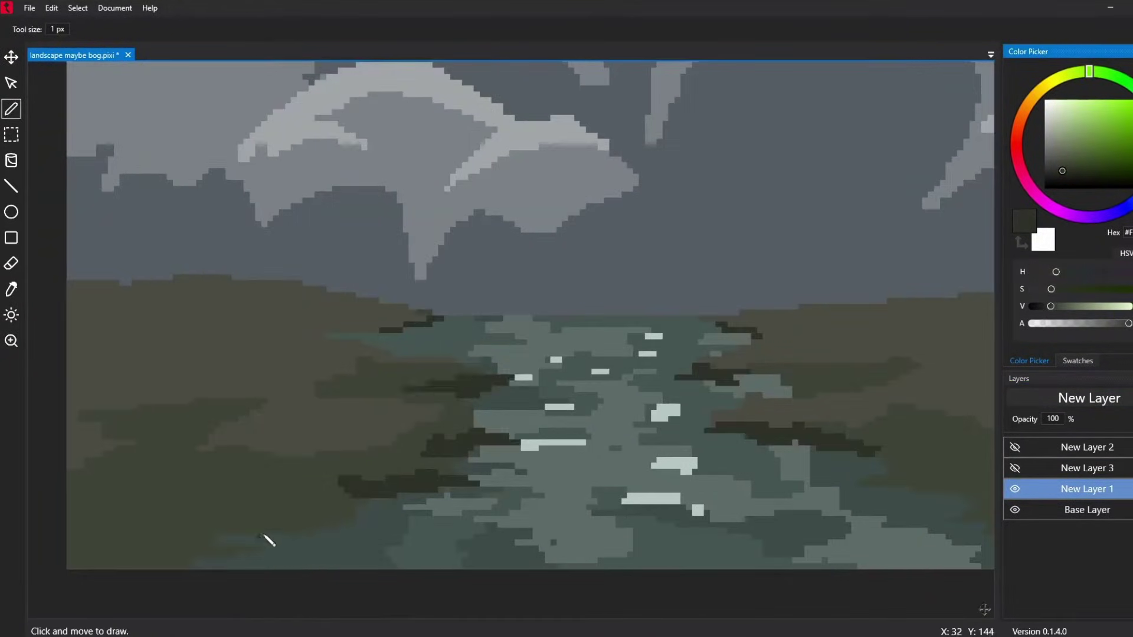
scroll(370, 505, down, 2)
scroll(523, 506, up, 2)
Step: On the Base Layer, repaint the sky around the moon and speckle the night sky with stars
click(1087, 510)
key(z)
scroll(617, 306, down, 3)
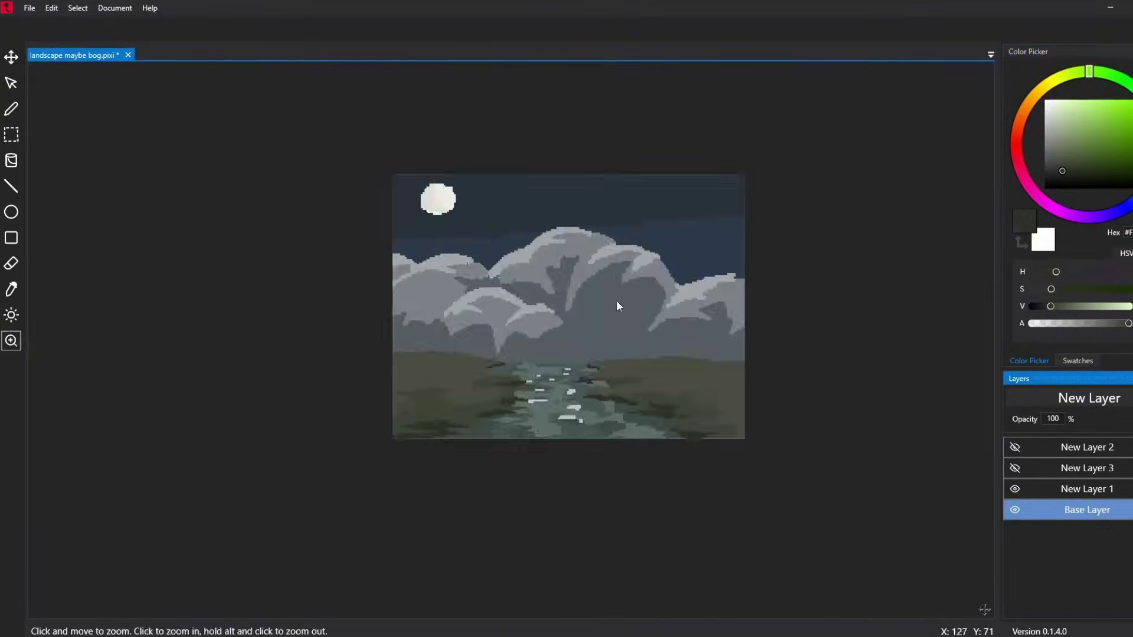
key(b)
scroll(617, 307, up, 2)
drag(413, 354, 458, 374)
drag(531, 331, 683, 298)
scroll(362, 382, up, 2)
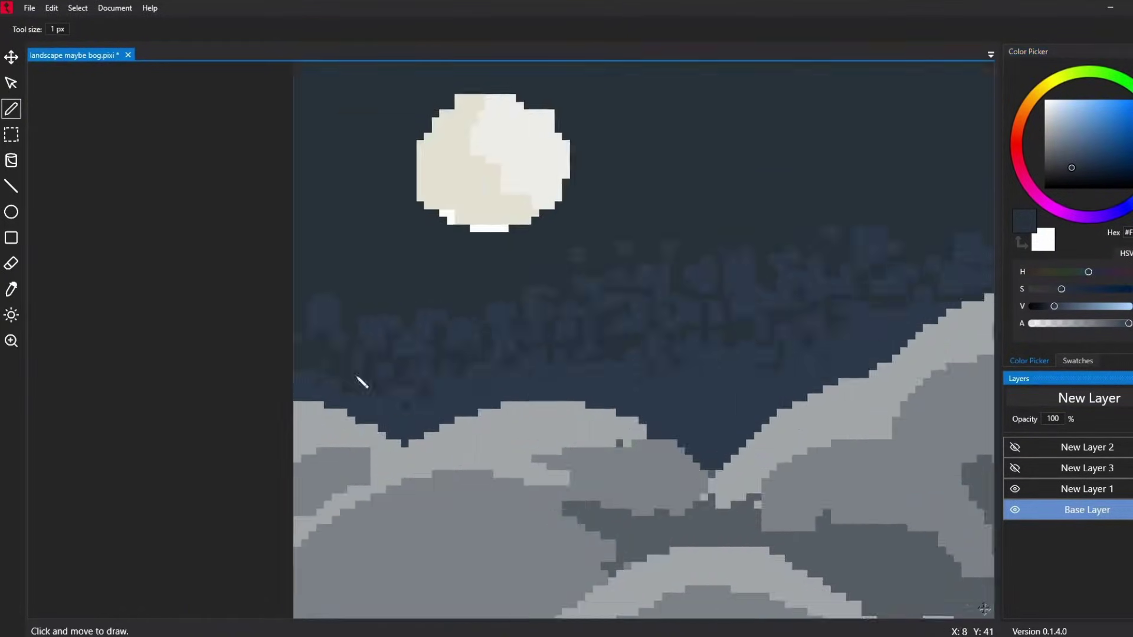
scroll(361, 382, up, 2)
scroll(417, 372, down, 3)
Step: Add New Layer 4, check the circle tool's fill options, then delete the unused layer
click(29, 7)
key(Escape)
key(o)
scroll(514, 315, up, 2)
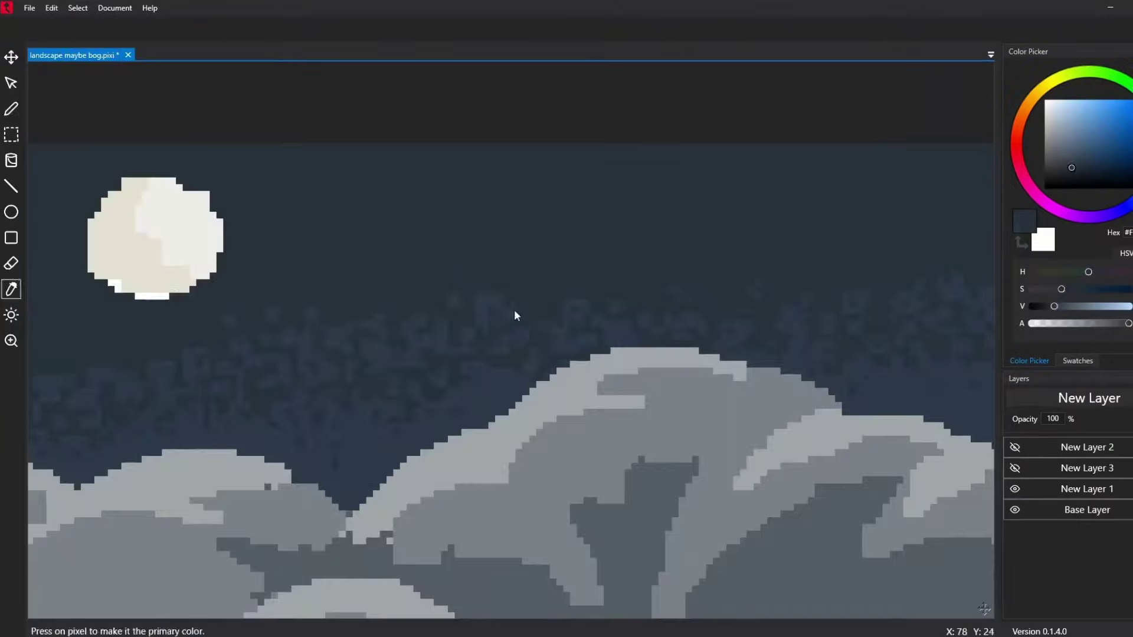
key(b)
scroll(379, 347, up, 2)
scroll(379, 295, down, 3)
key(ctrl+shift+n)
key(c)
click(194, 29)
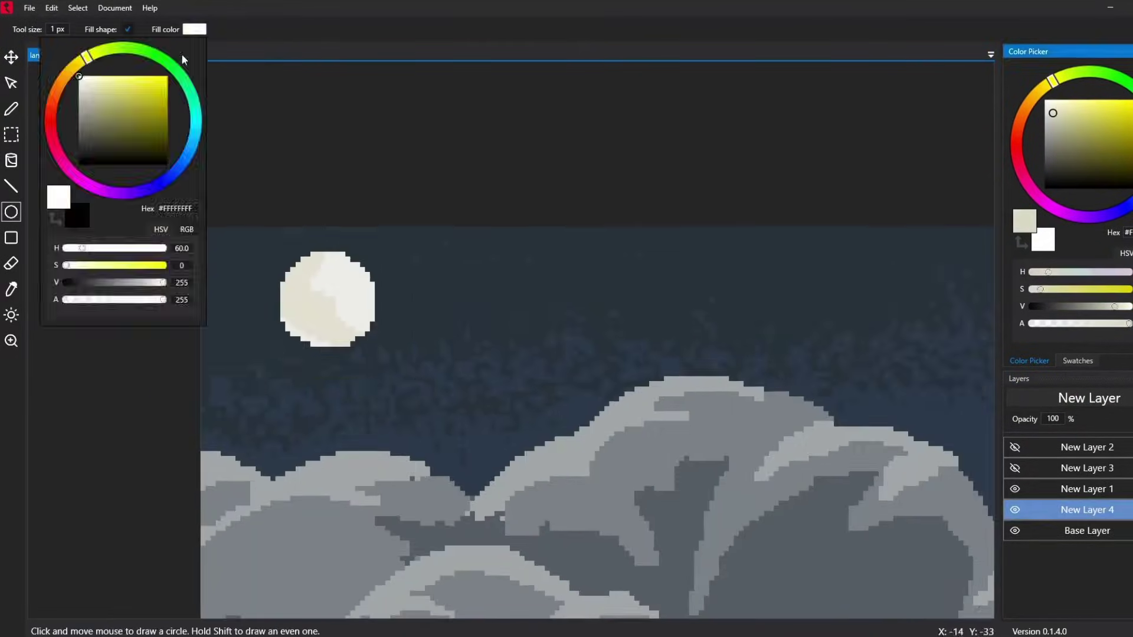
scroll(590, 354, down, 2)
right_click(1062, 509)
click(1039, 543)
Step: Pick dark green on New Layer 1 for the foreground grass tufts
key(b)
scroll(567, 405, up, 2)
click(1088, 489)
click(1062, 170)
scroll(507, 460, up, 2)
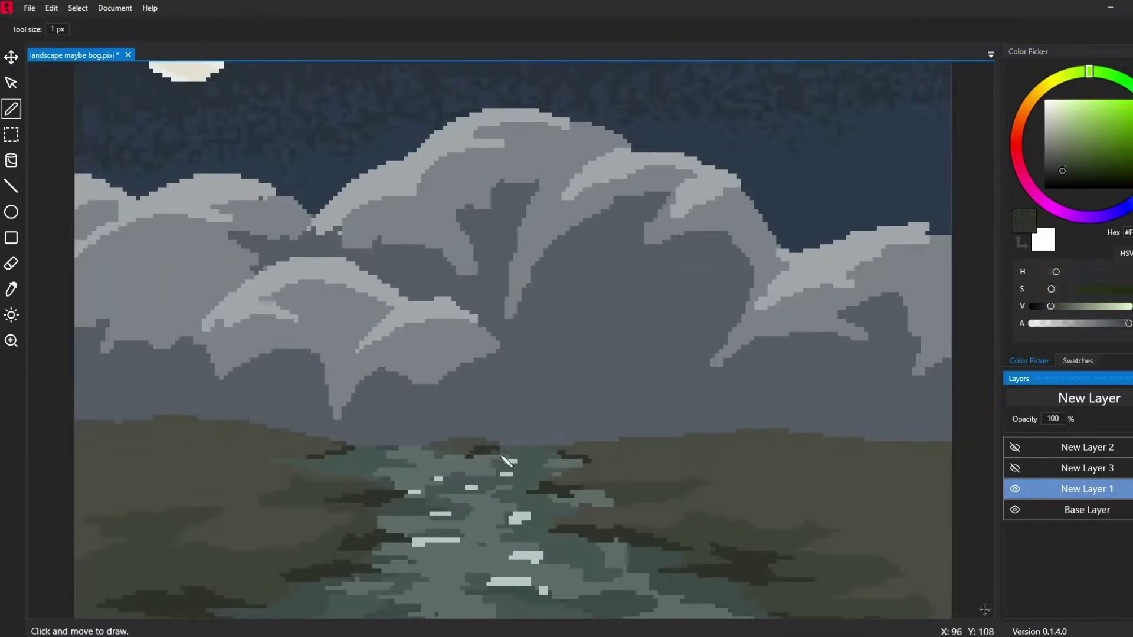
scroll(506, 460, up, 1)
scroll(525, 316, down, 3)
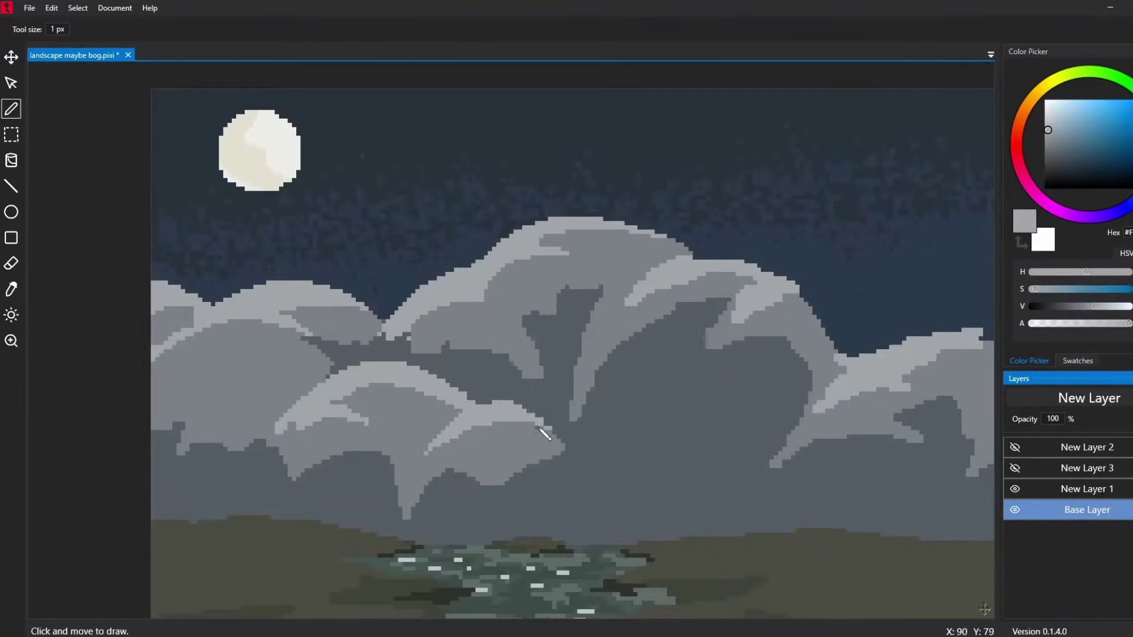
Step: Zoom around the finished landscape with the Pen active and select New Layer 3
key(b)
scroll(288, 307, down, 1)
scroll(438, 354, up, 2)
scroll(622, 265, up, 1)
scroll(742, 354, down, 3)
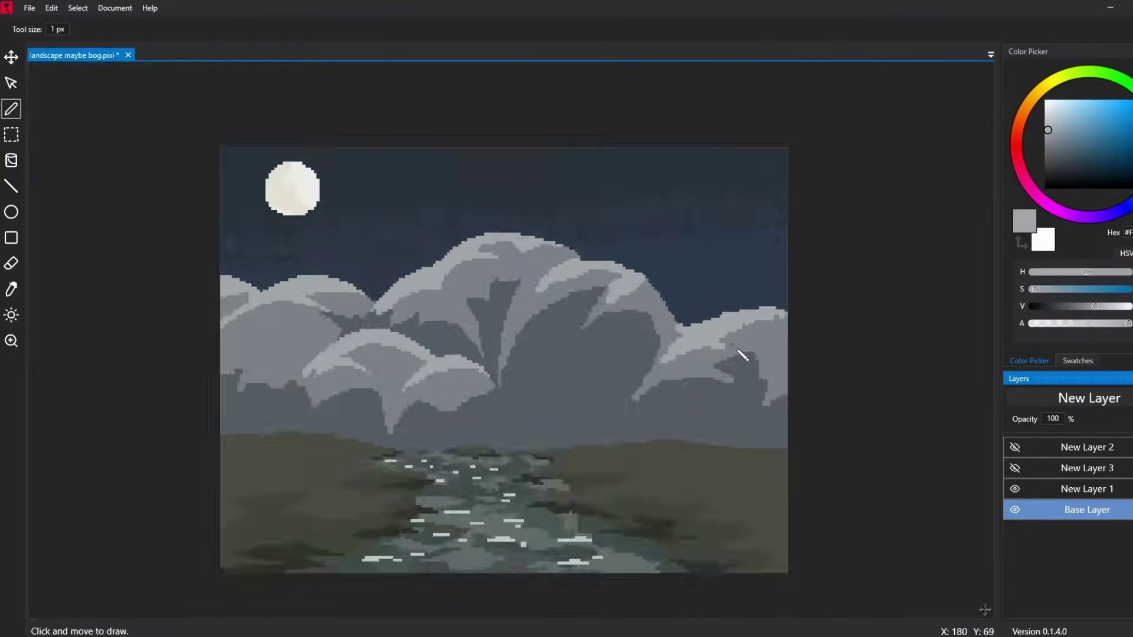
scroll(348, 246, up, 2)
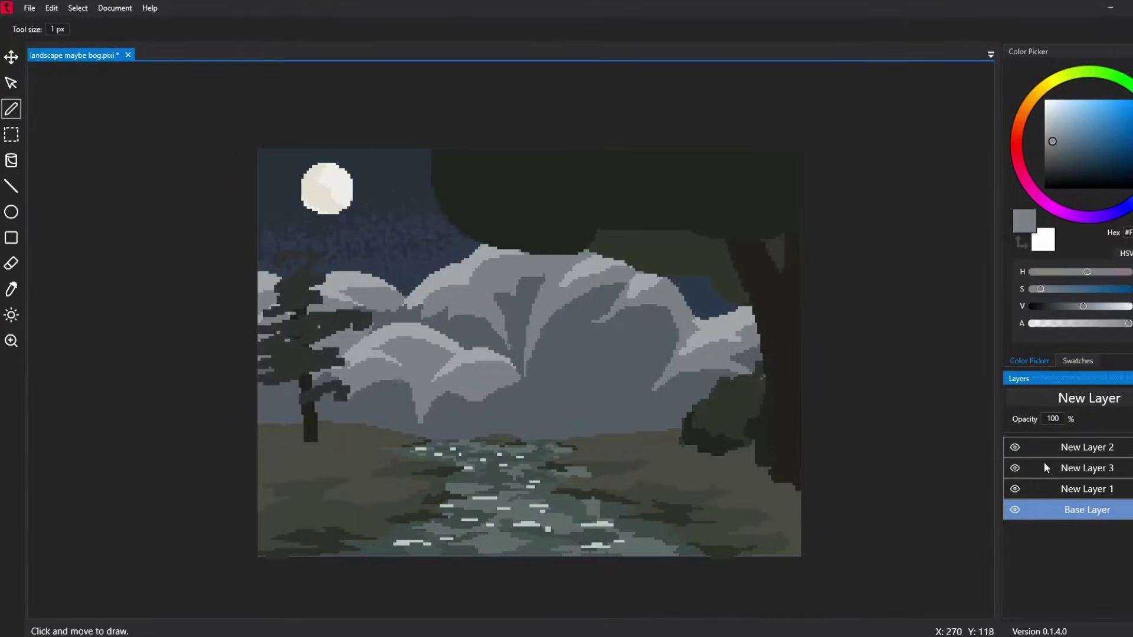
click(1045, 468)
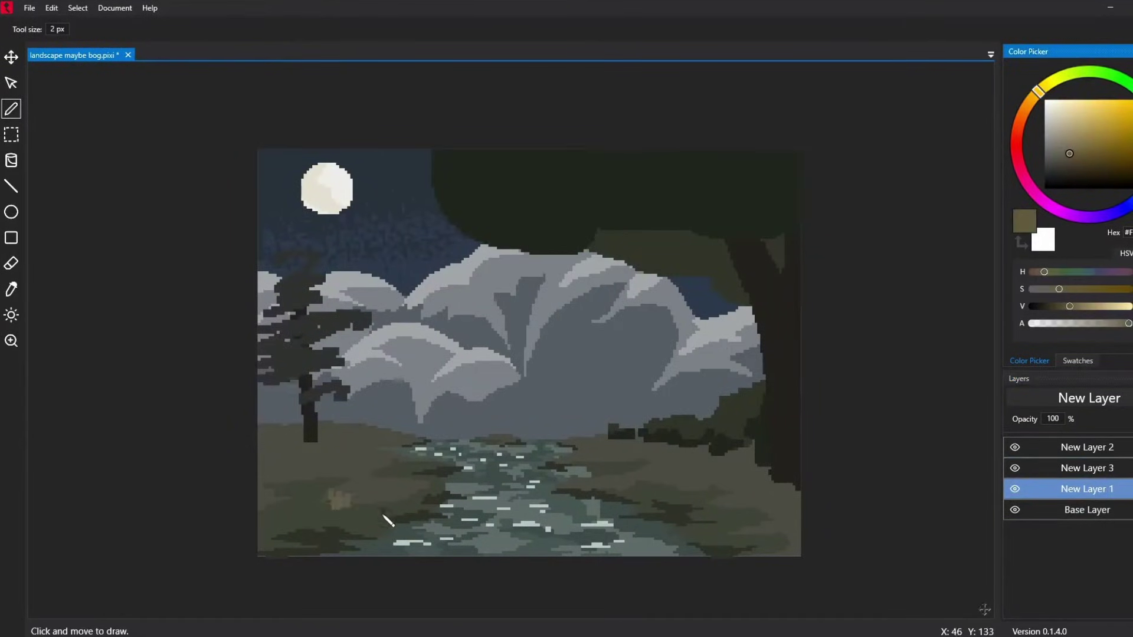
scroll(384, 518, down, 1)
scroll(432, 465, up, 2)
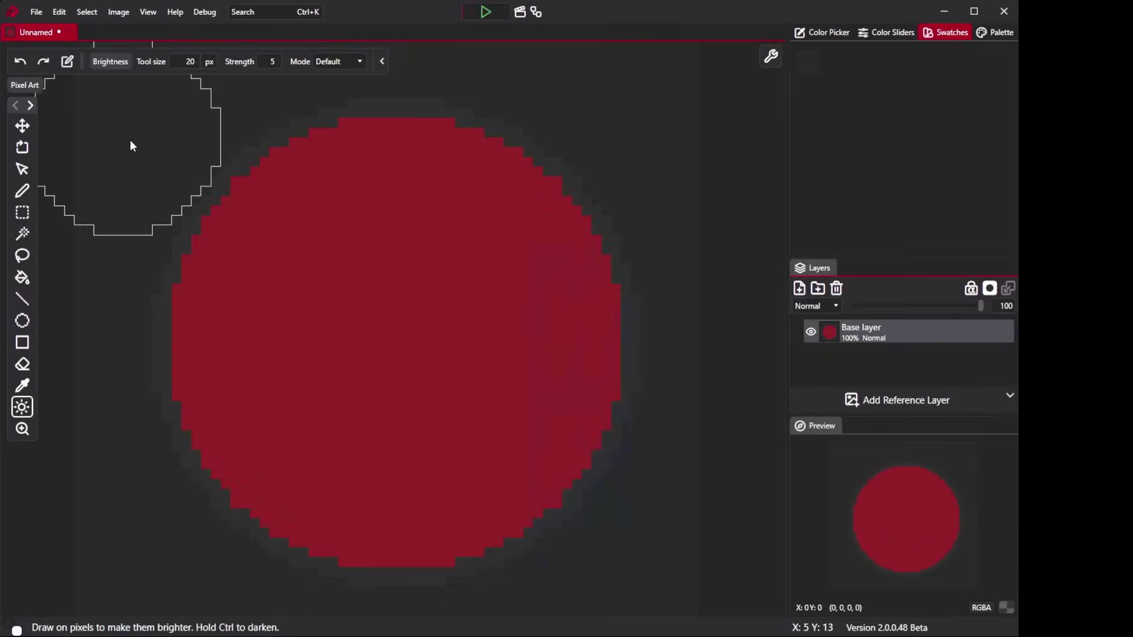
Step: Drag the Brightness tool in four horizontal bands across the red circle canvas
drag(130, 140, 645, 146)
mouse_move(113, 276)
mouse_down()
mouse_move(290, 284)
mouse_move(733, 273)
mouse_up()
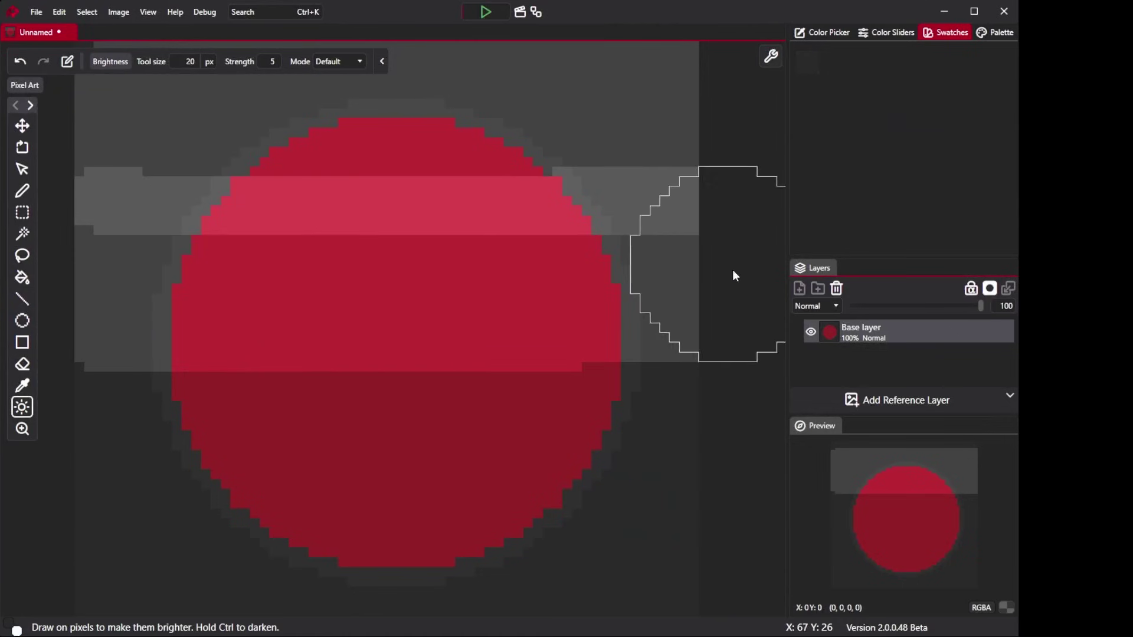
drag(104, 423, 673, 407)
drag(130, 566, 586, 546)
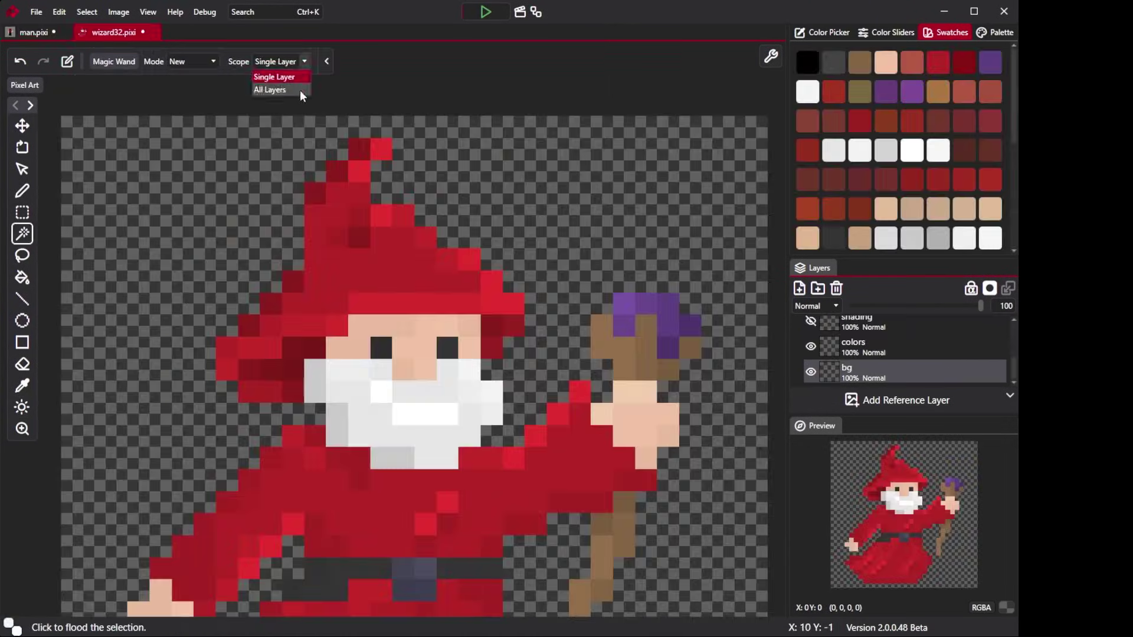
Step: Magic-wand the wizard's transparent background with Scope All Layers, fill it light blue, and deselect
click(278, 90)
click(230, 229)
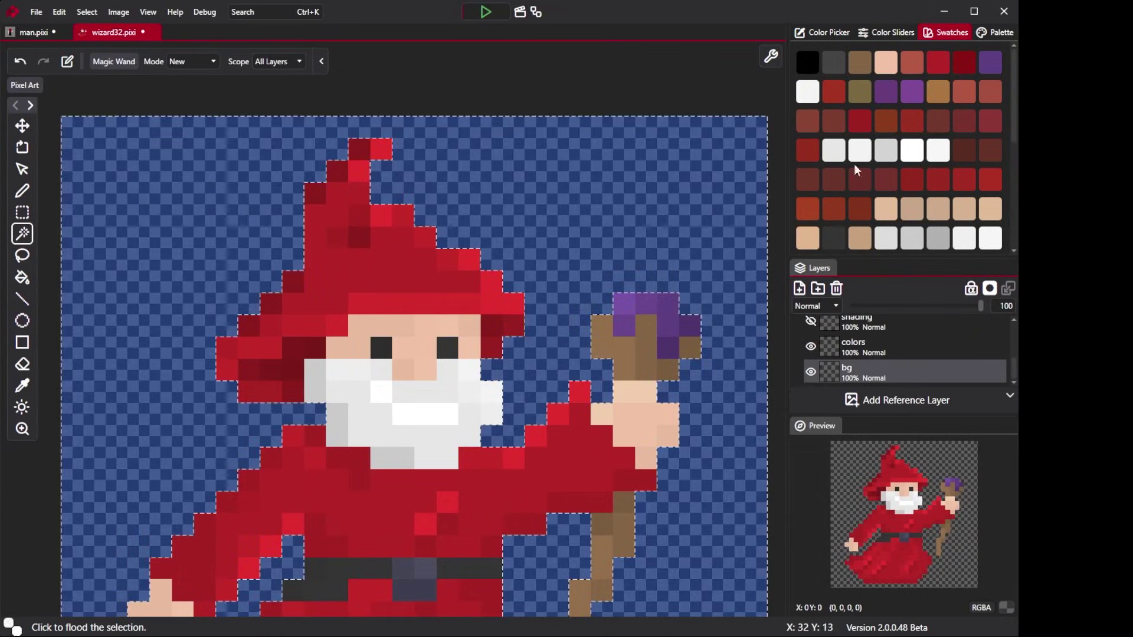
click(23, 277)
click(256, 293)
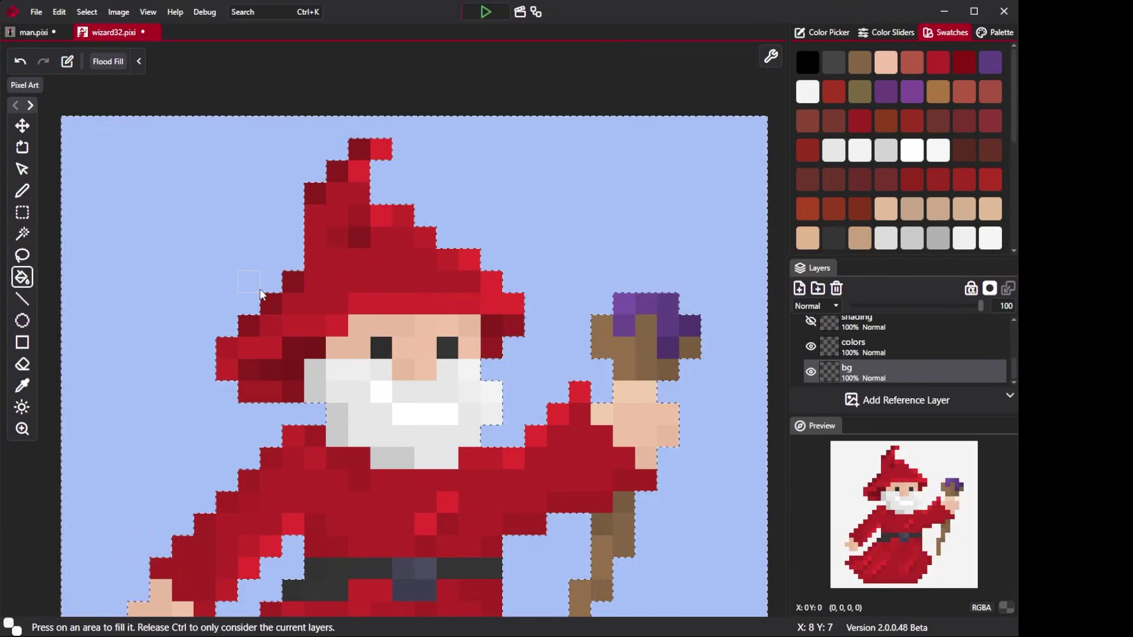
key(ctrl+shift+a)
Step: Recentre the wizard and refill the background with a dark blue-grey swatch
scroll(262, 294, down, 3)
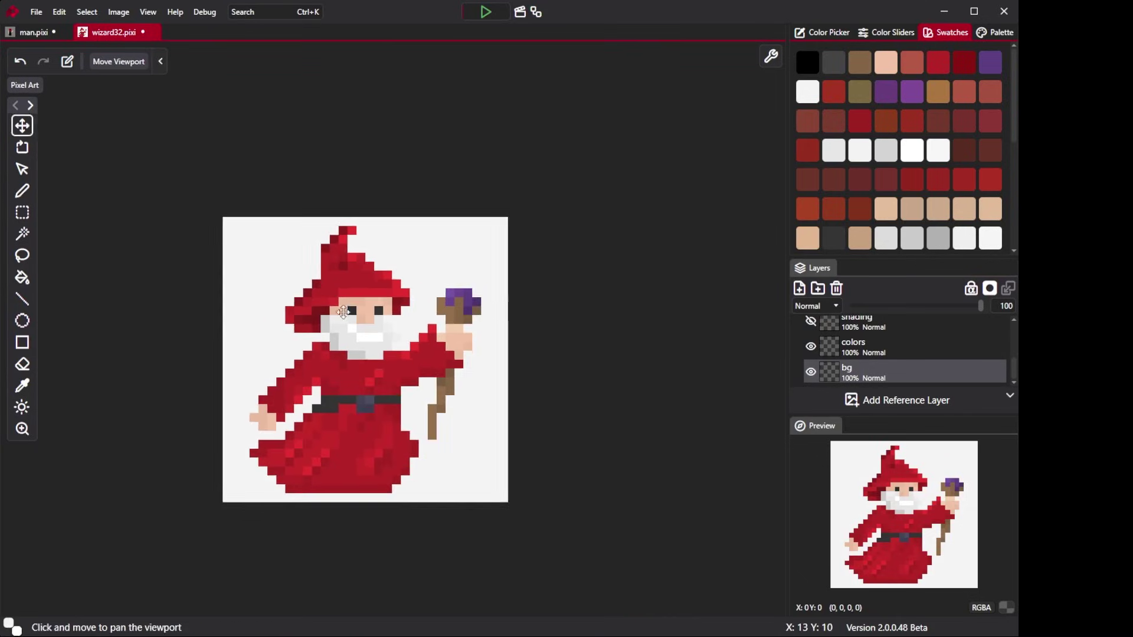
scroll(262, 295, up, 2)
drag(384, 288, 370, 251)
key(g)
scroll(932, 147, down, 3)
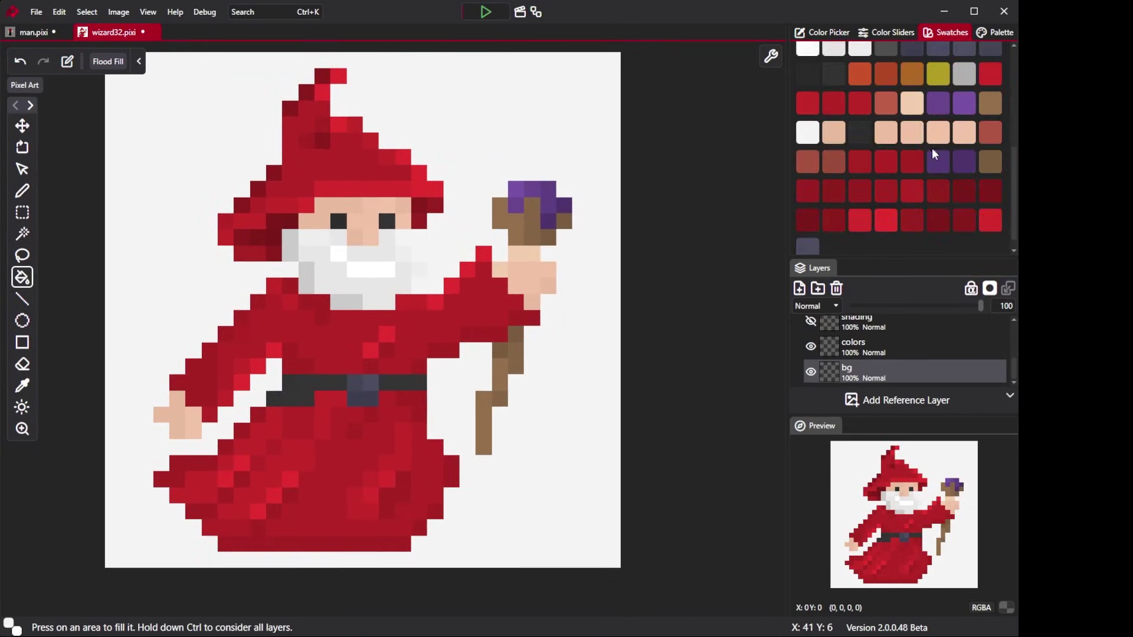
drag(911, 109, 706, 174)
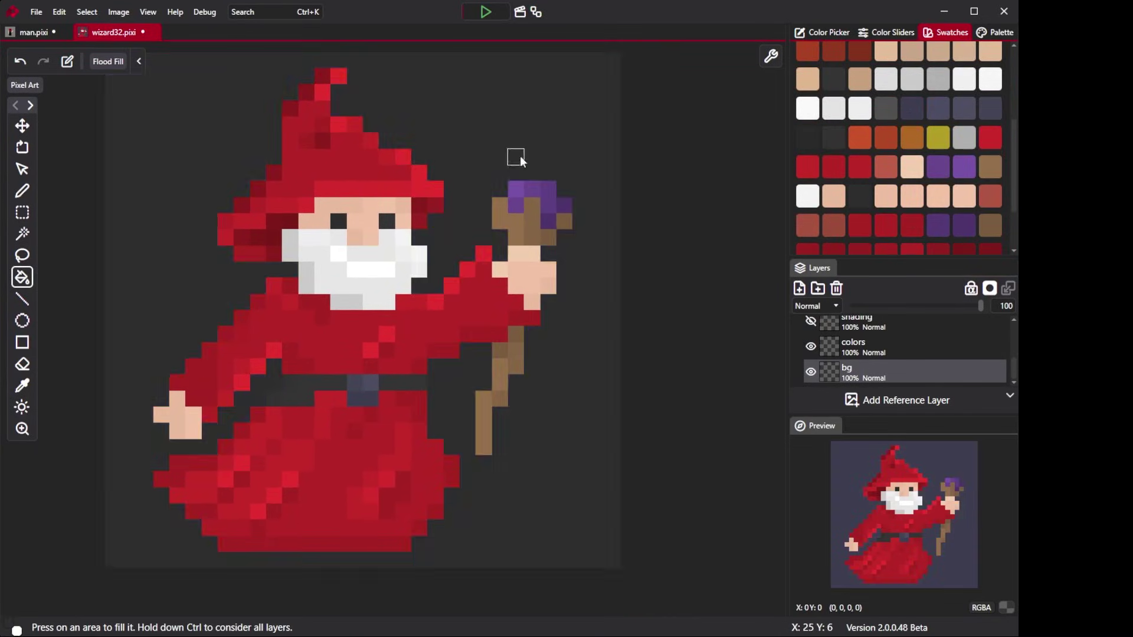
scroll(678, 184, down, 2)
Step: Turn off the pixel grid from the viewport display options
scroll(677, 184, up, 2)
key(h)
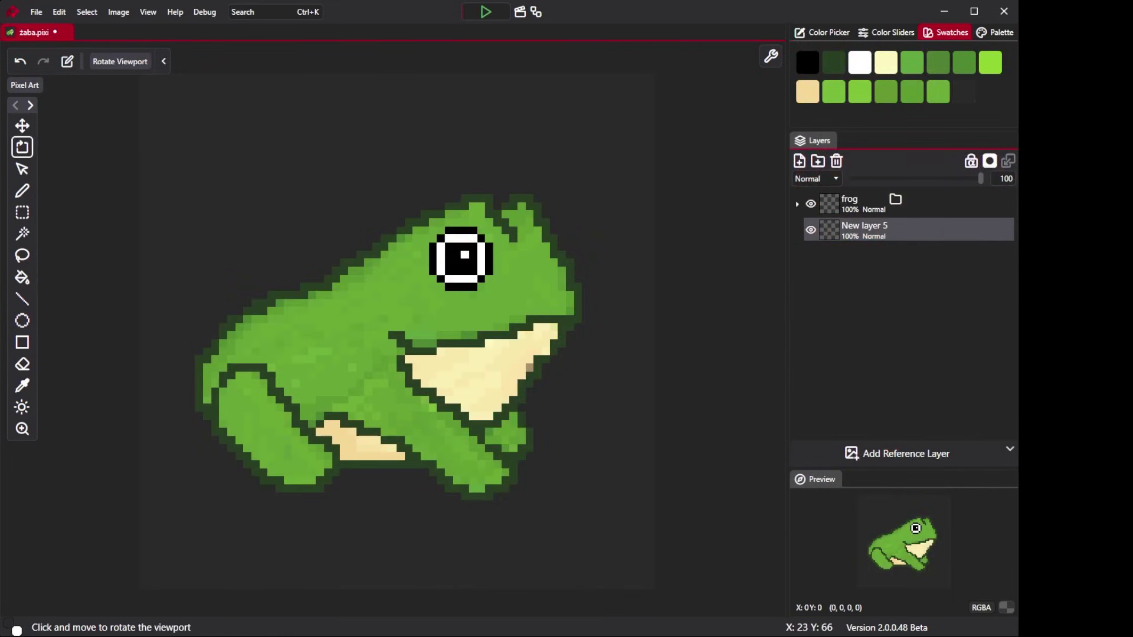
click(771, 56)
scroll(483, 261, up, 8)
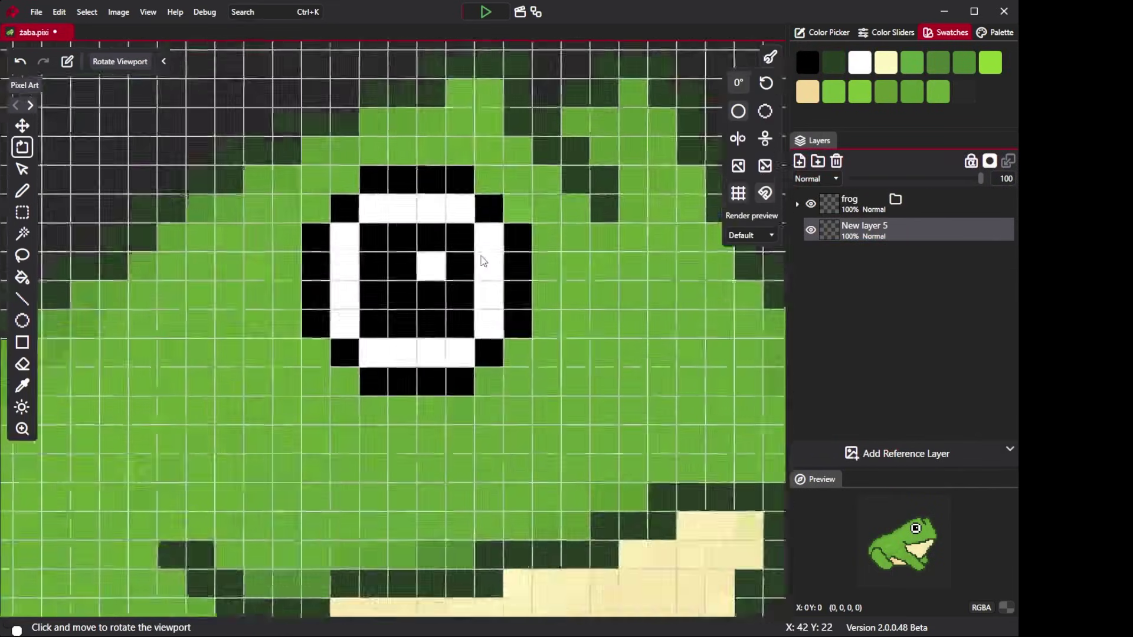
scroll(483, 261, down, 8)
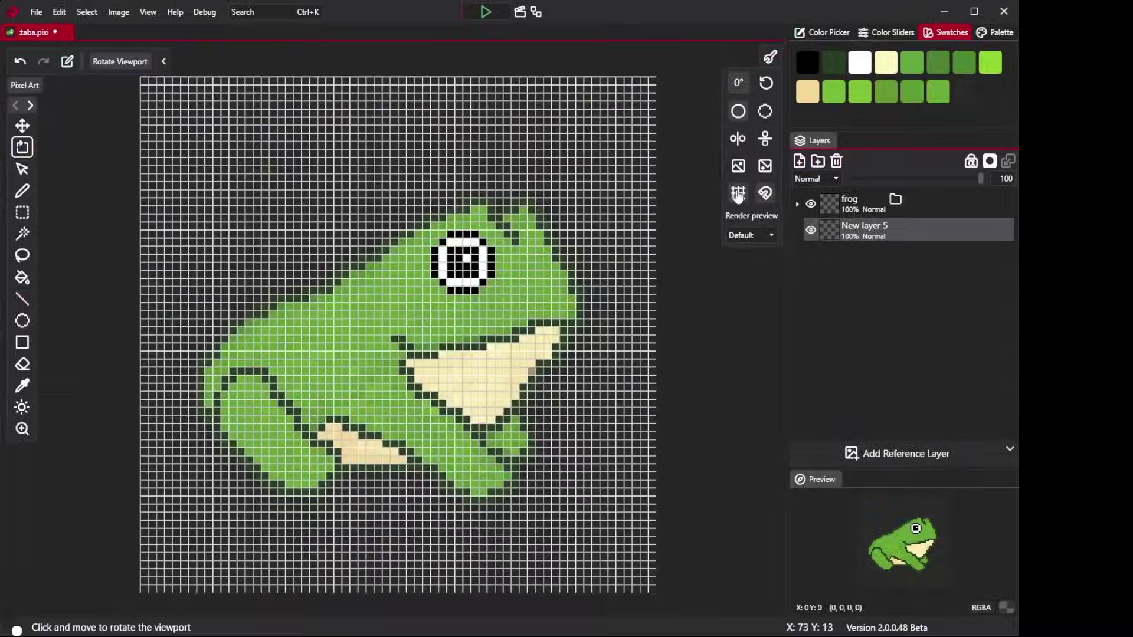
click(738, 195)
Step: Flip the frog view horizontally and vertically and back, then tilt and straighten it
click(738, 166)
click(738, 166)
double_click(766, 170)
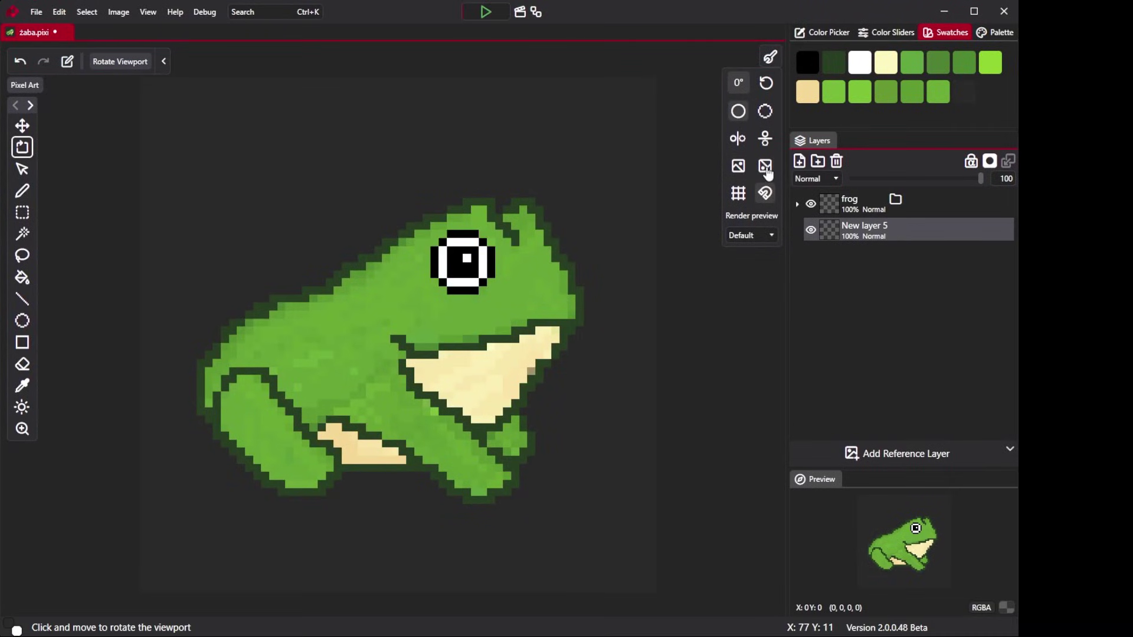
drag(89, 183, 277, 278)
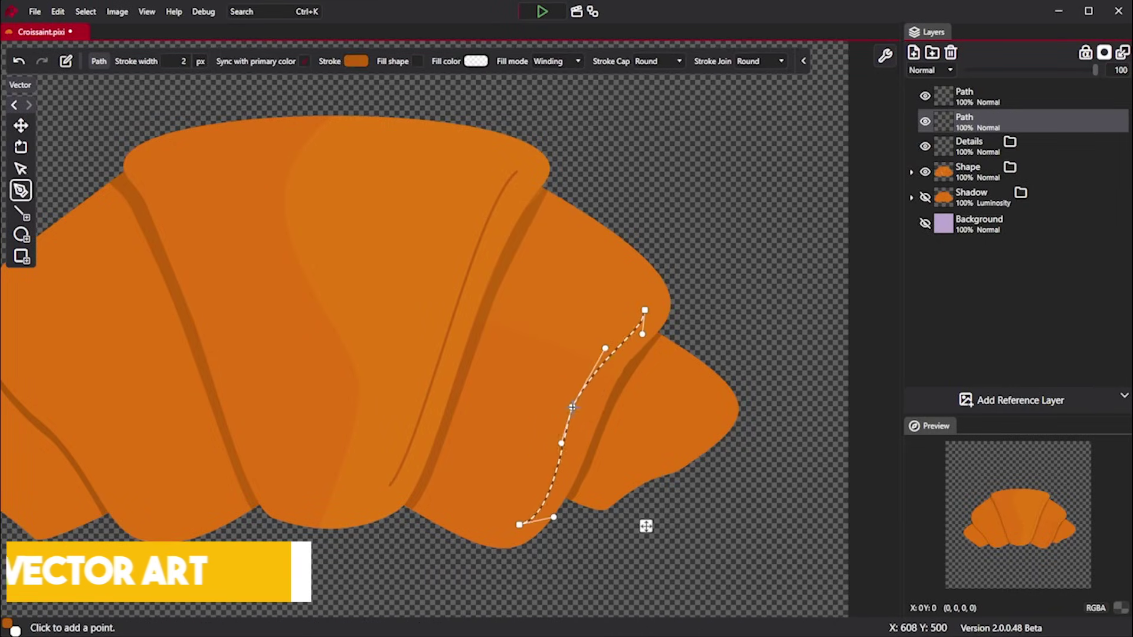
Step: Finish the croissant detail stroke and start another detail path line
key(v)
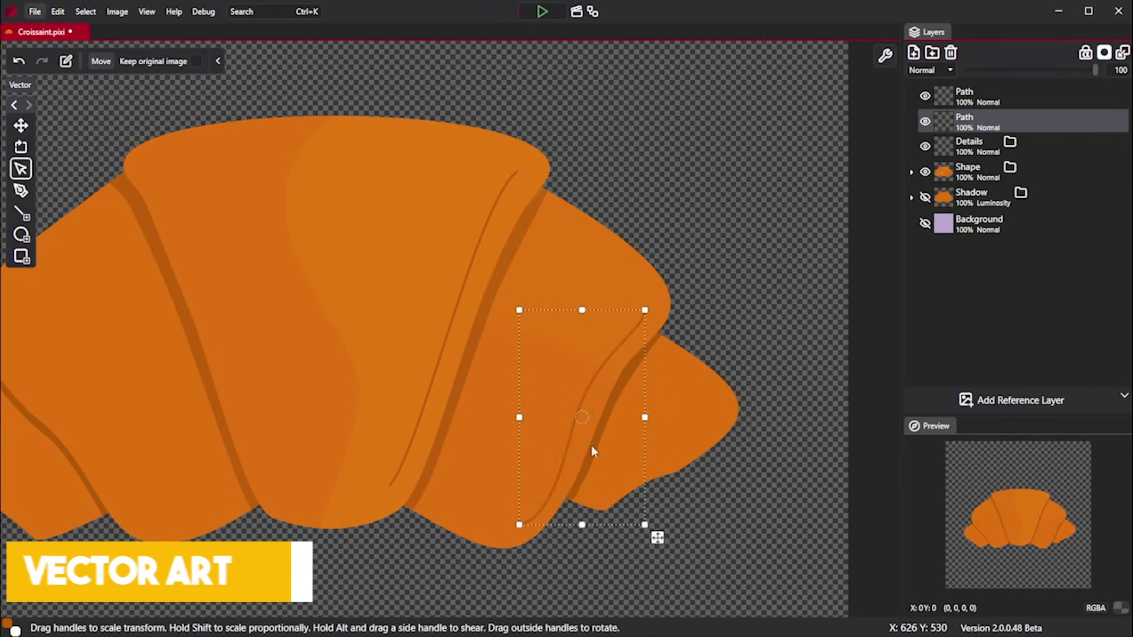
click(977, 144)
key(p)
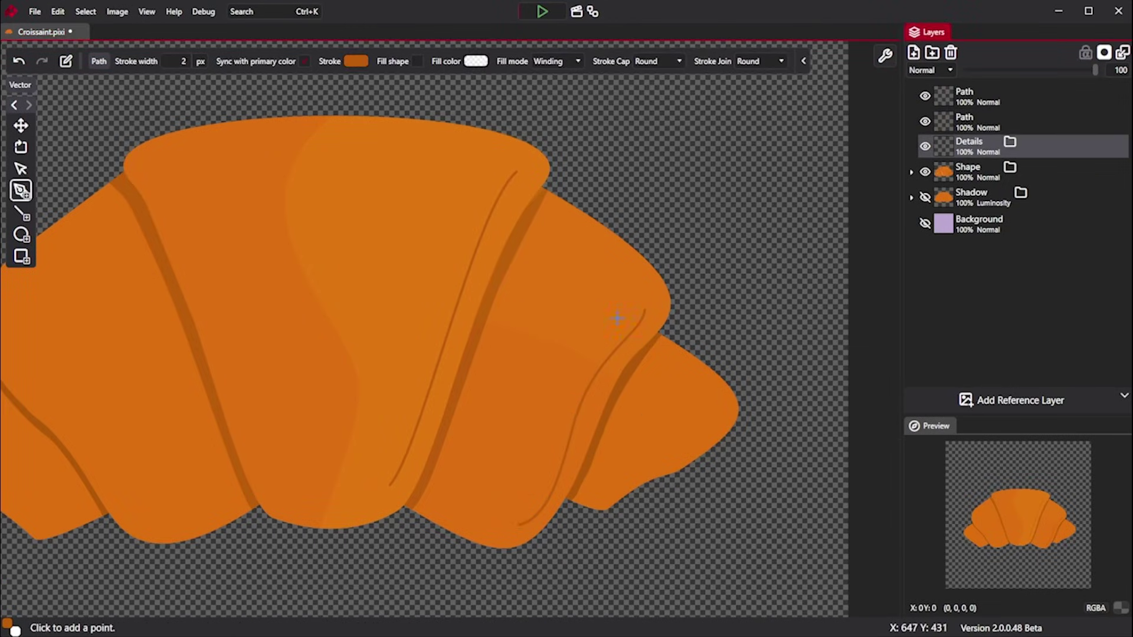
click(542, 427)
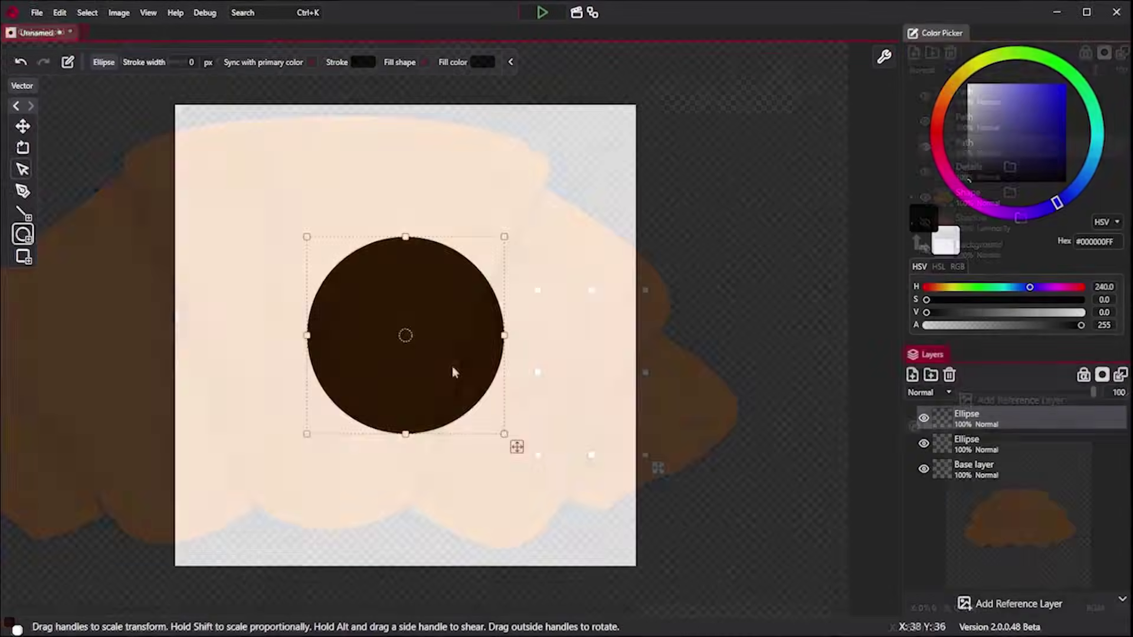
Step: Move the duplicated circle right, merge the three ellipse layers, and set Even Odd fill
drag(455, 372, 317, 381)
ctrl+click(992, 451)
ctrl+click(983, 472)
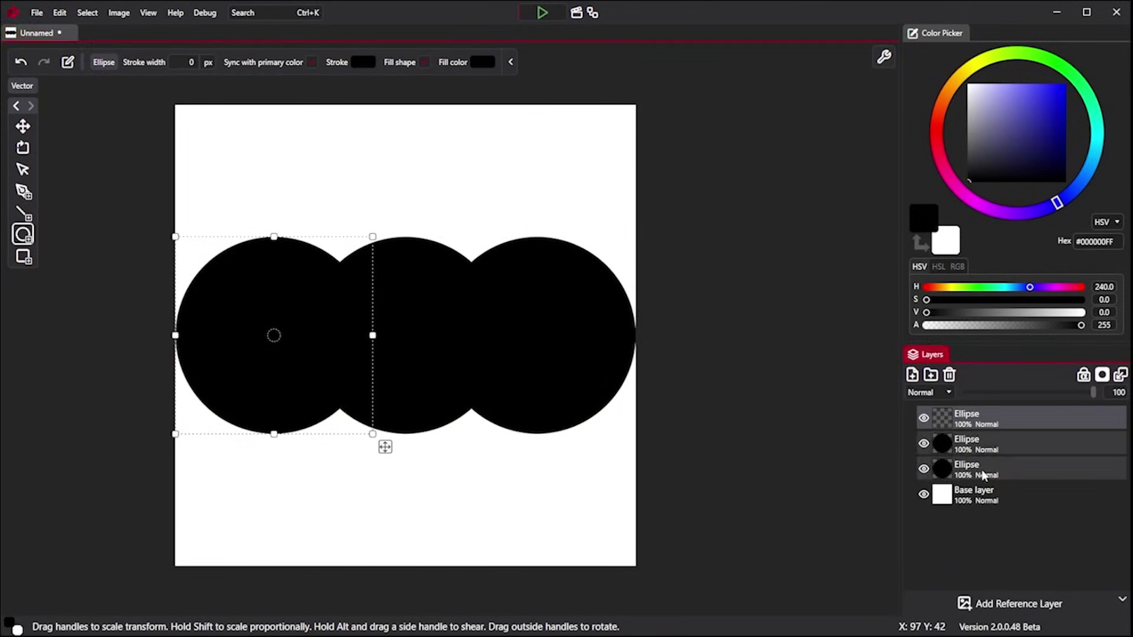
right_click(983, 472)
click(912, 411)
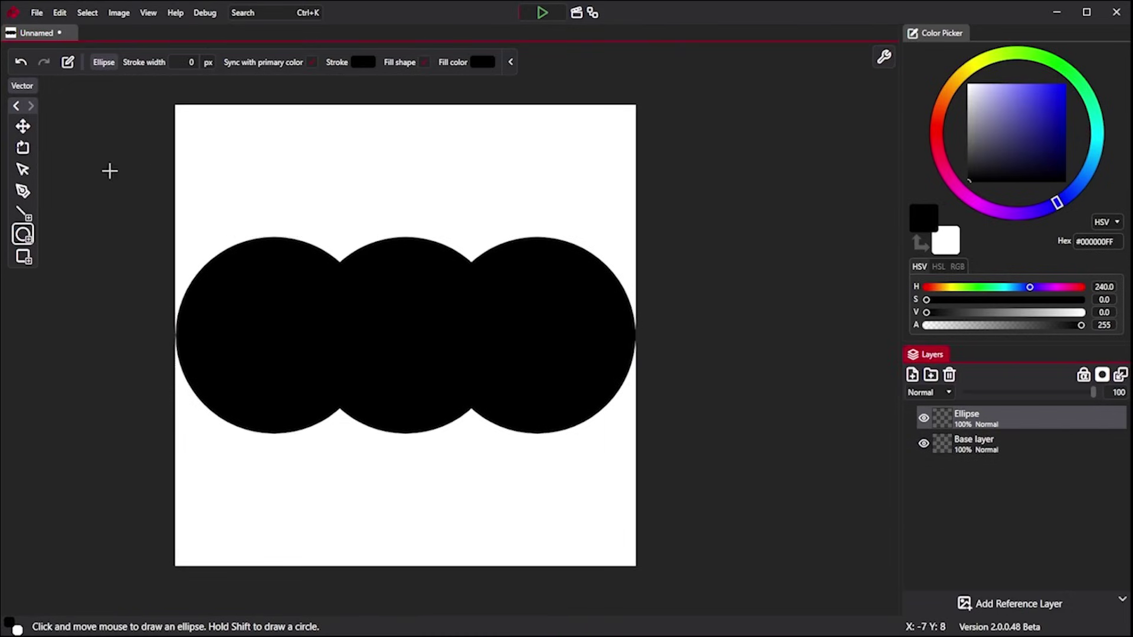
click(18, 192)
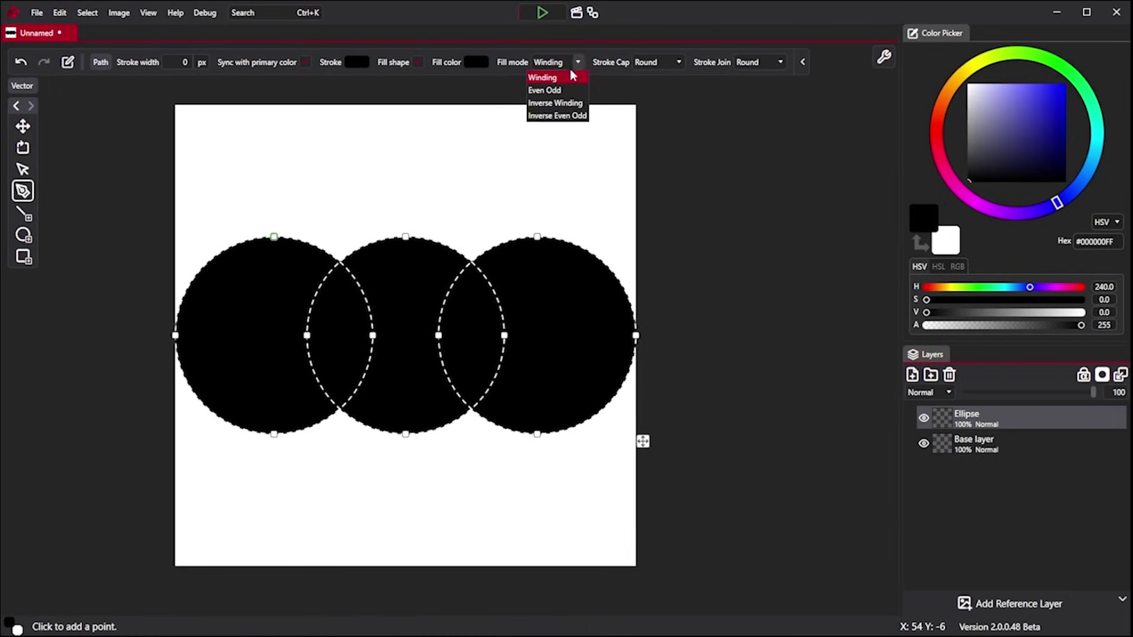
click(563, 90)
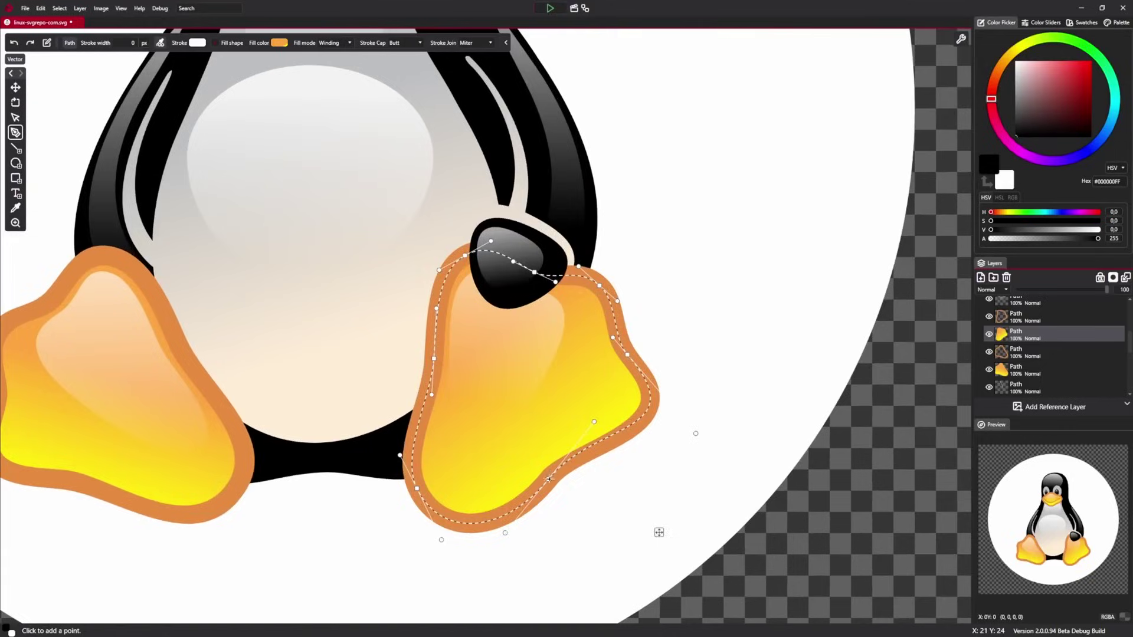
Step: Delete the foot's separate outline layer and give its filled path a thick orange stroke
click(548, 479)
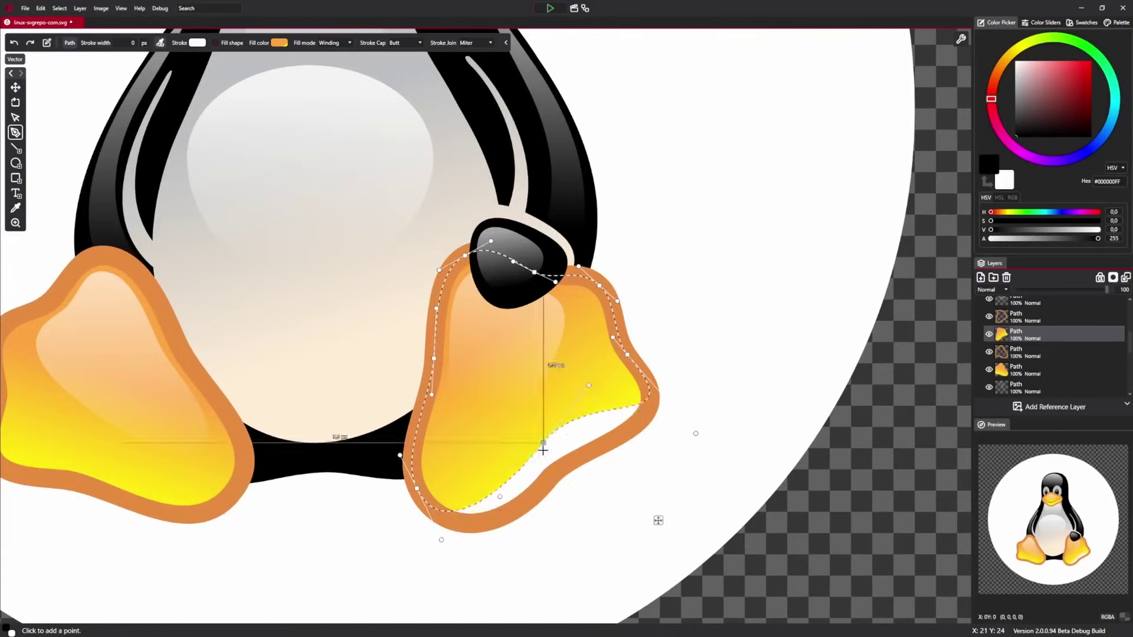
click(1014, 319)
key(Delete)
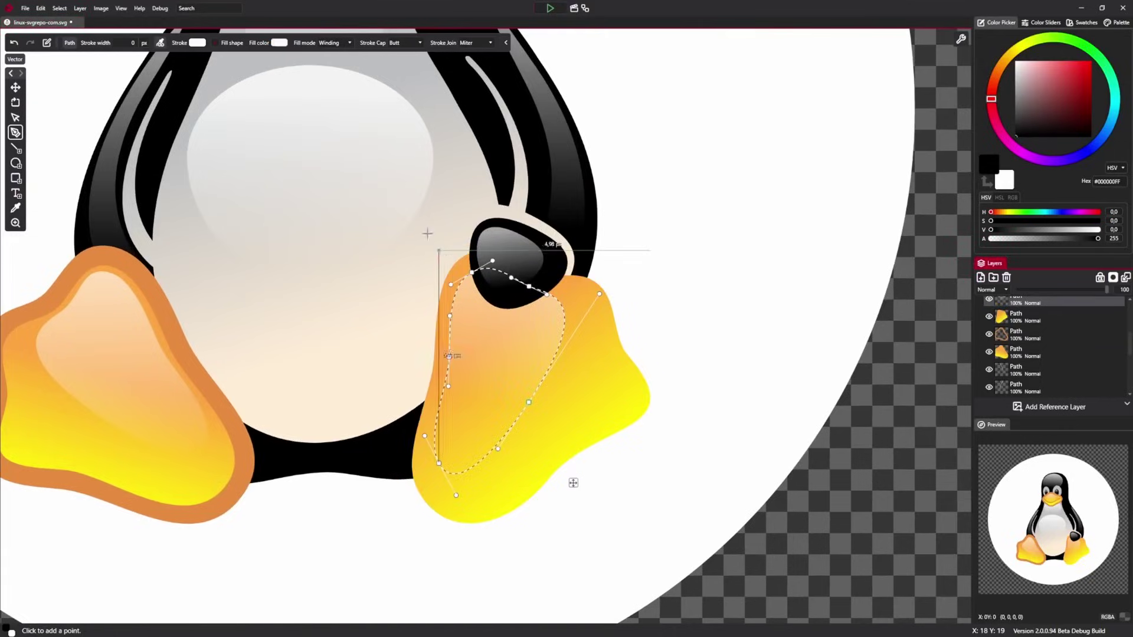
click(1015, 318)
click(197, 43)
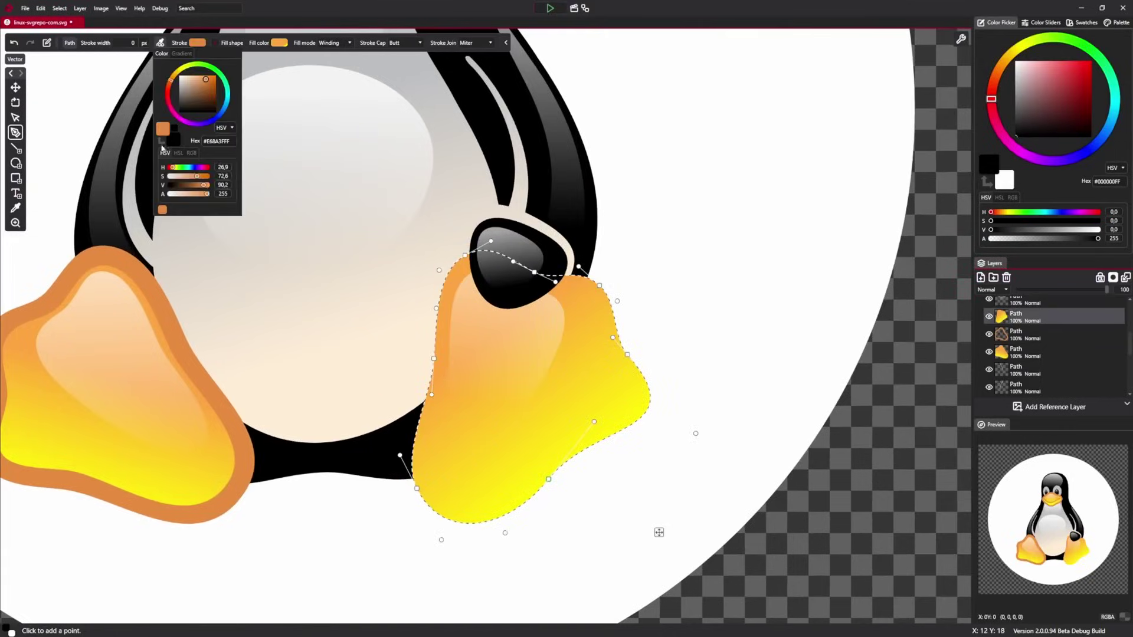
drag(173, 62, 200, 62)
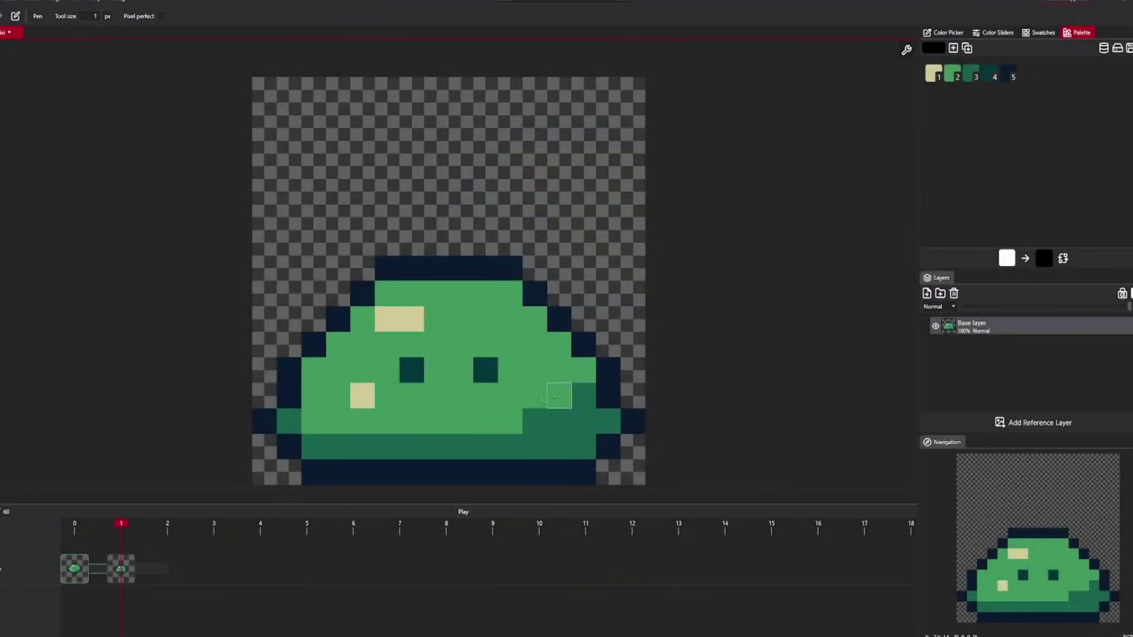
Step: Step between slime animation frames 0 and 1, then zoom and scroll the timeline
click(108, 518)
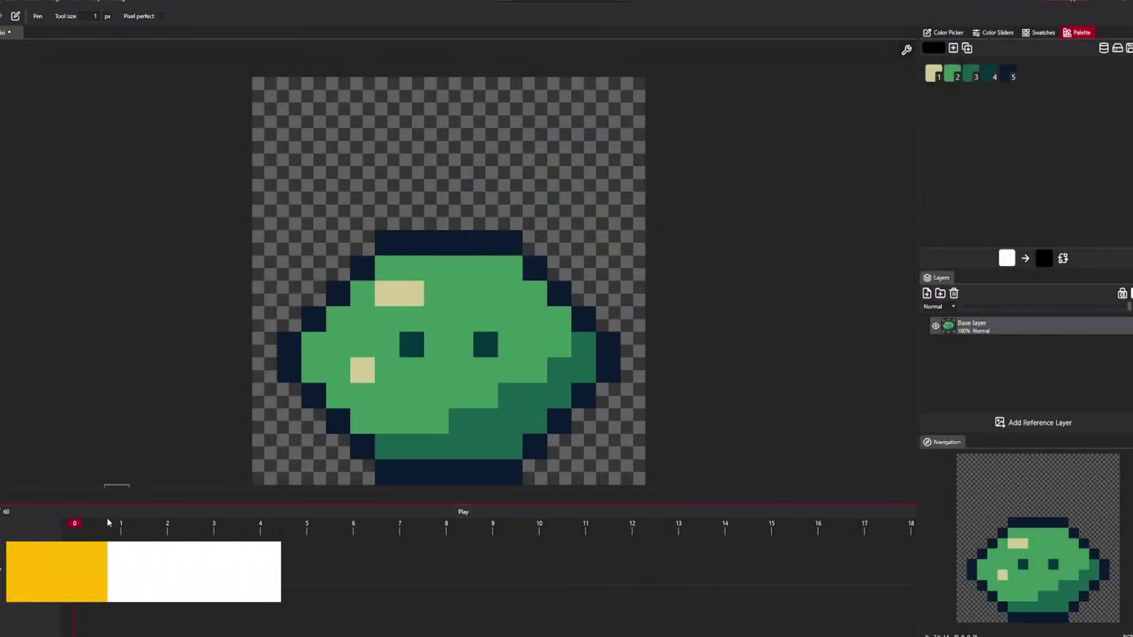
click(123, 520)
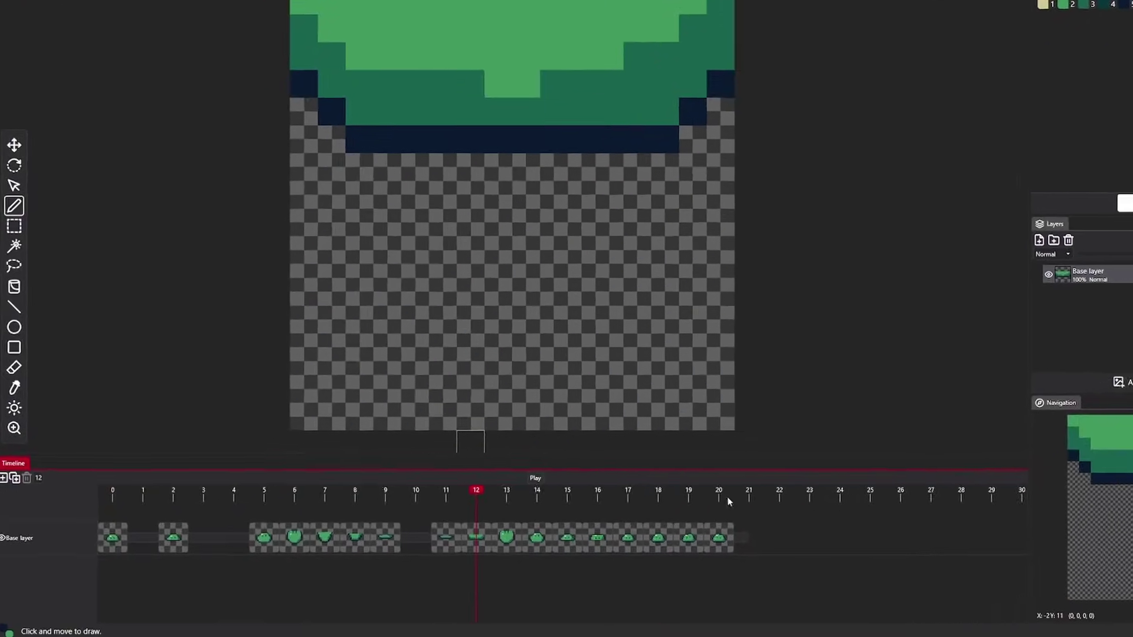
scroll(728, 502, up, 6)
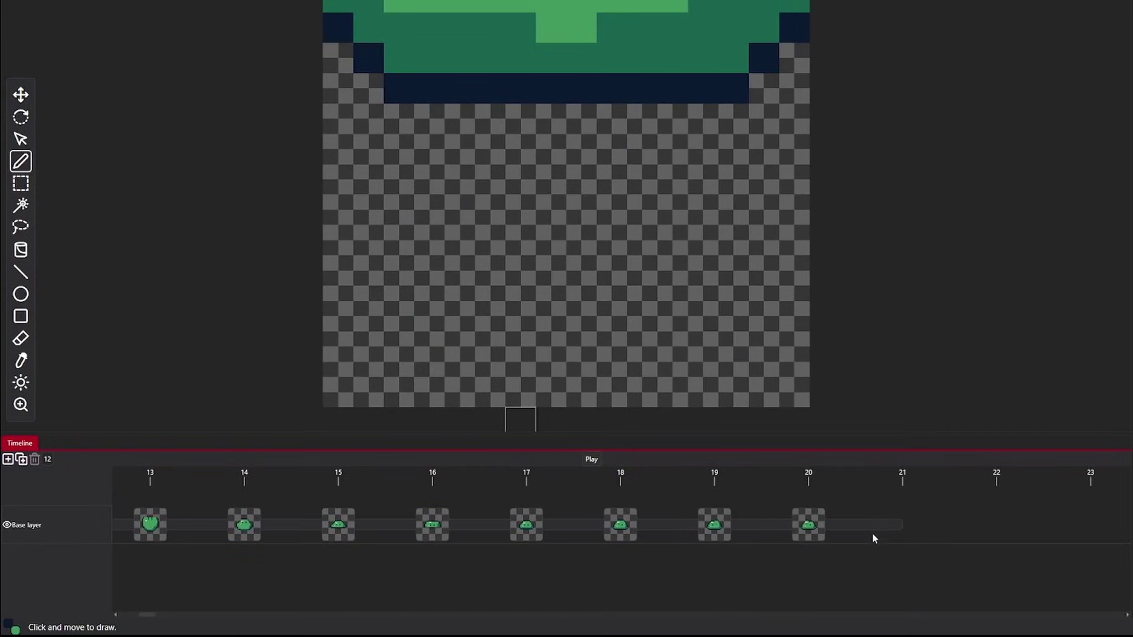
scroll(874, 538, right, 3)
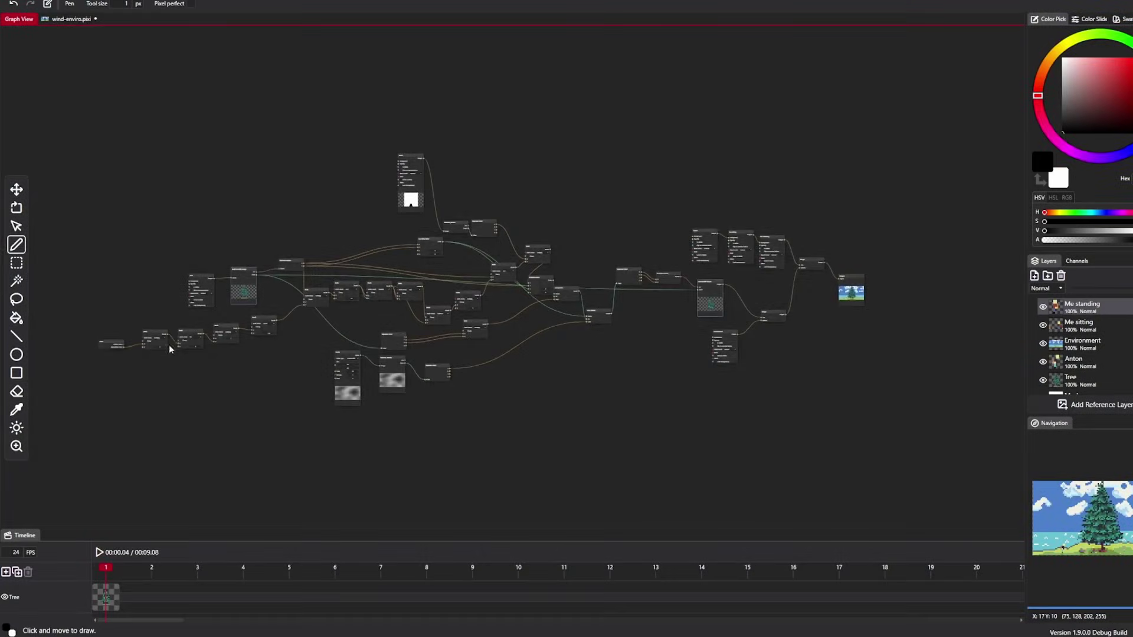
Step: Wire Separate Channels' Red into Output, then feed Base layer straight into Output
scroll(169, 349, up, 8)
scroll(731, 159, down, 5)
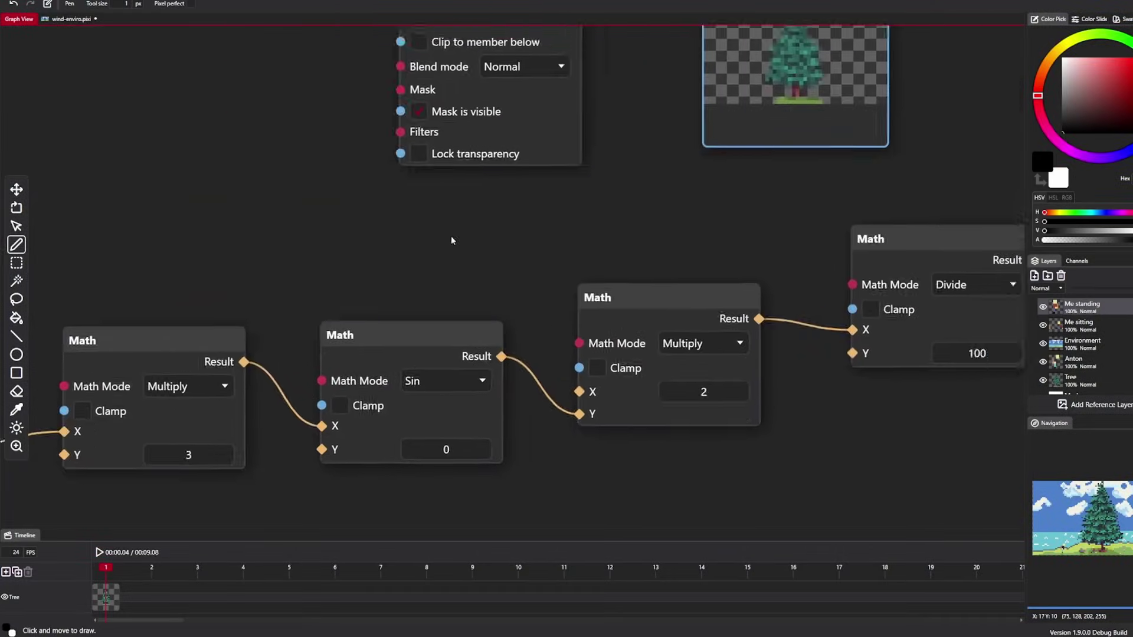
scroll(797, 77, down, 3)
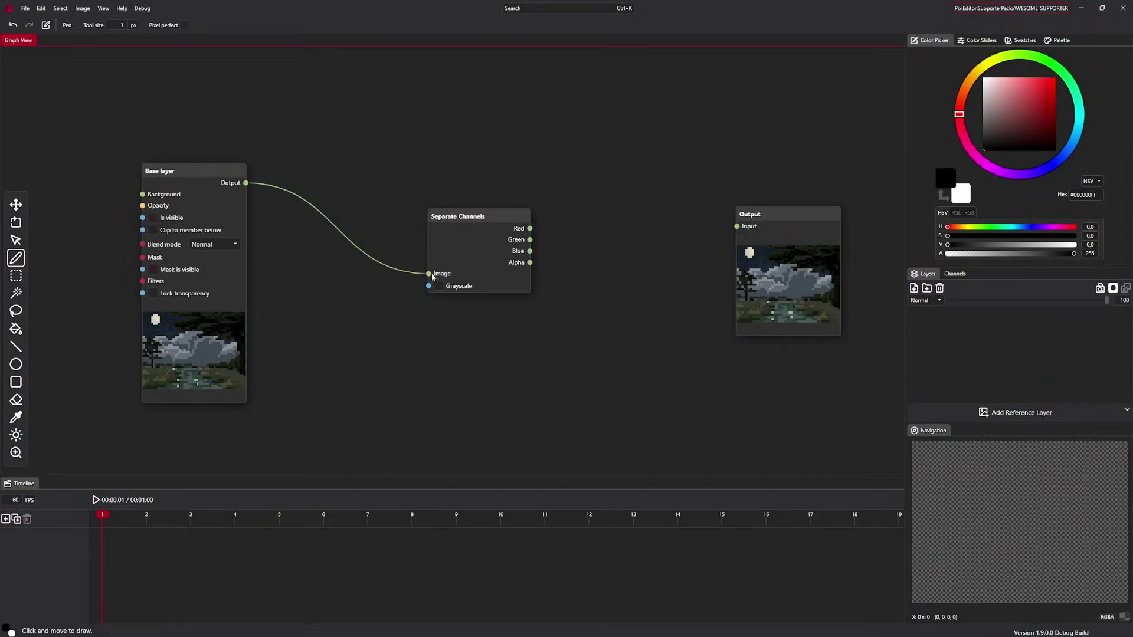
drag(737, 230, 738, 229)
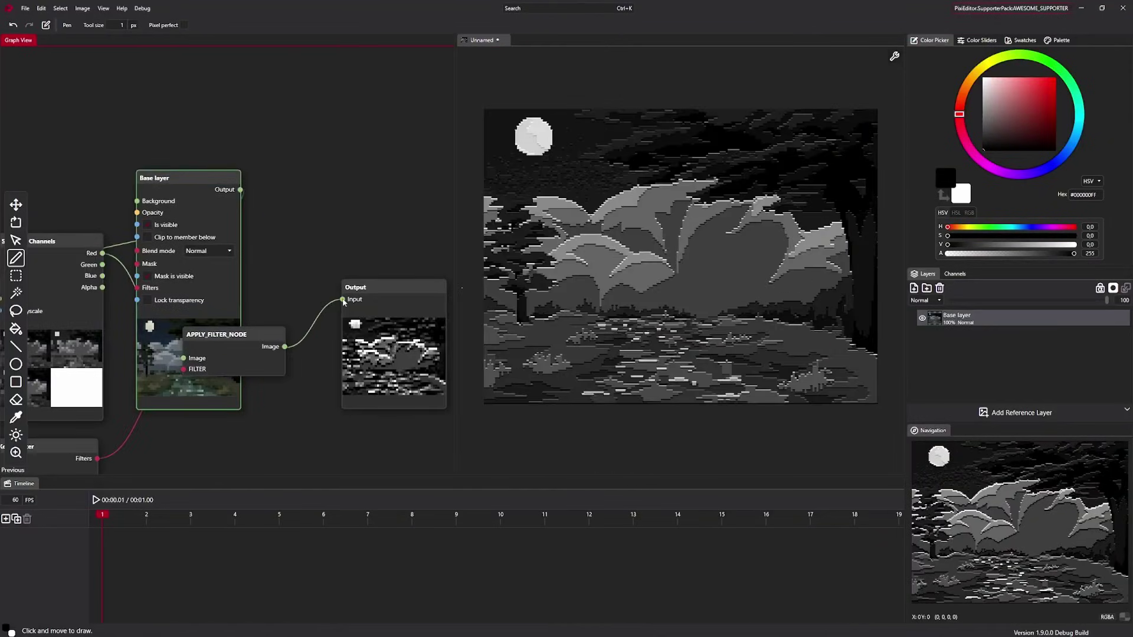
drag(343, 301, 240, 189)
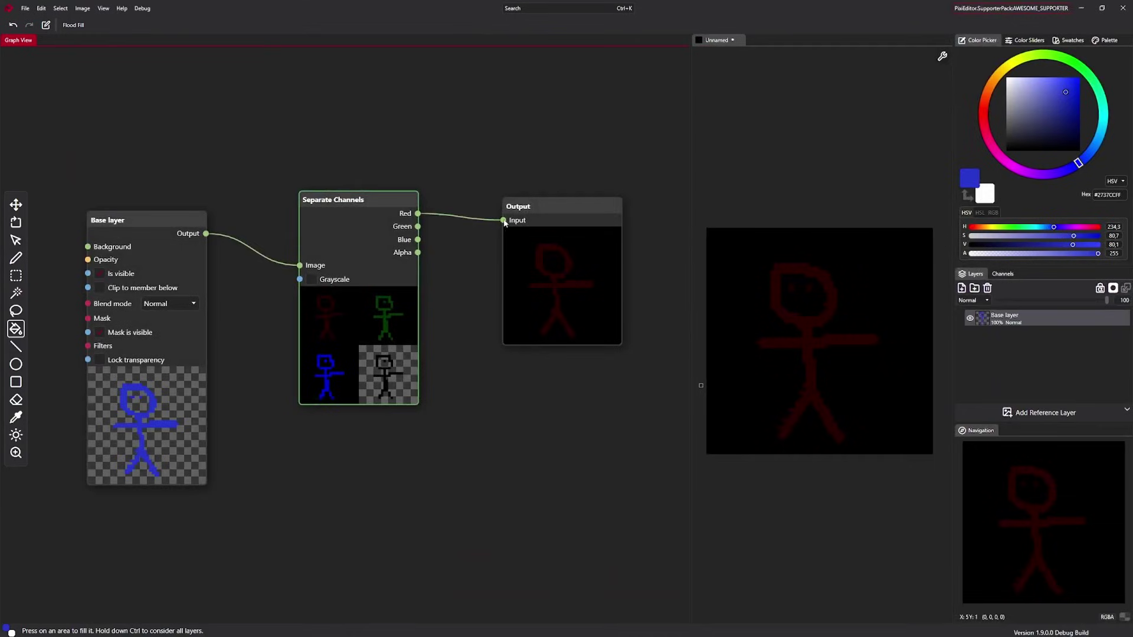
Step: Preview the Green, Blue, then Alpha channels alone in Output and reposition the Kernel Filter
drag(504, 221, 418, 227)
drag(504, 222, 418, 239)
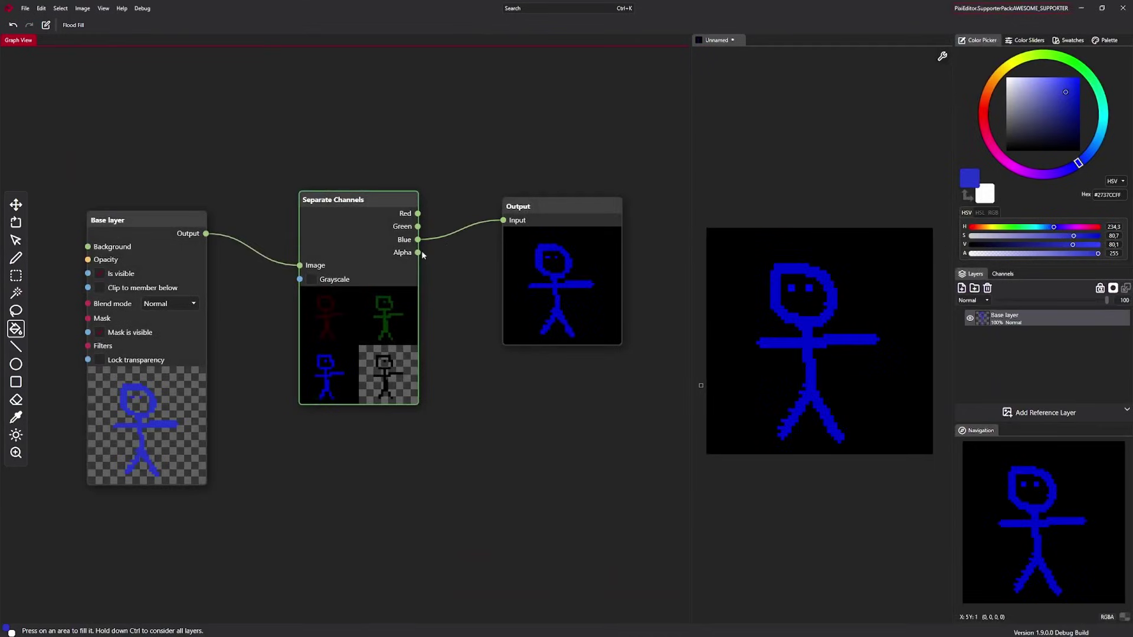
drag(505, 225, 418, 253)
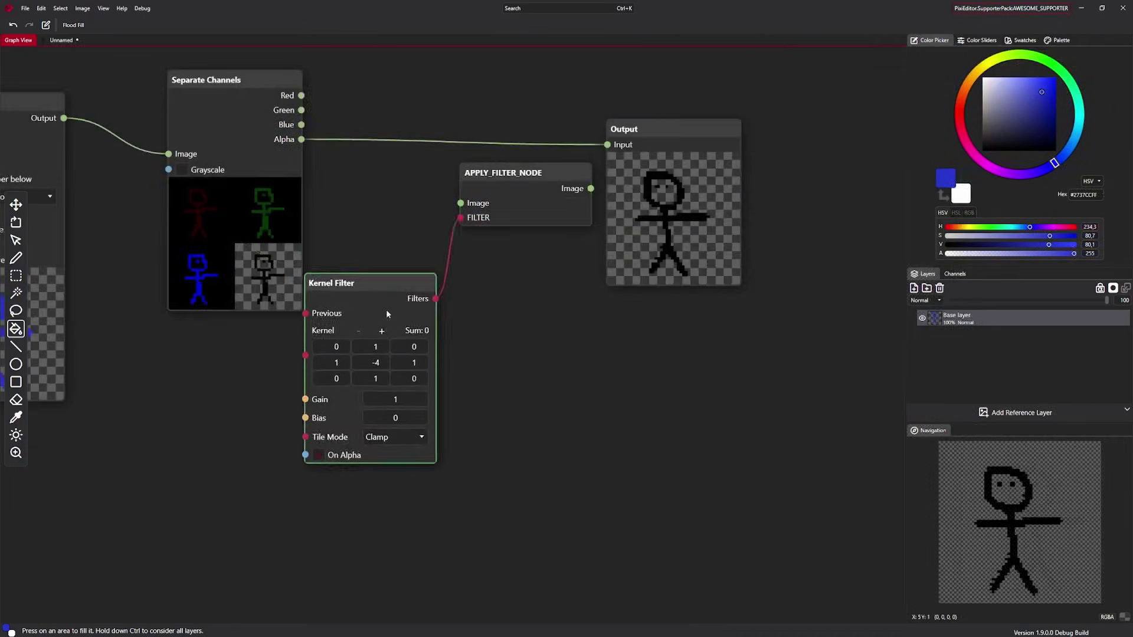
drag(385, 309, 314, 356)
drag(467, 334, 604, 437)
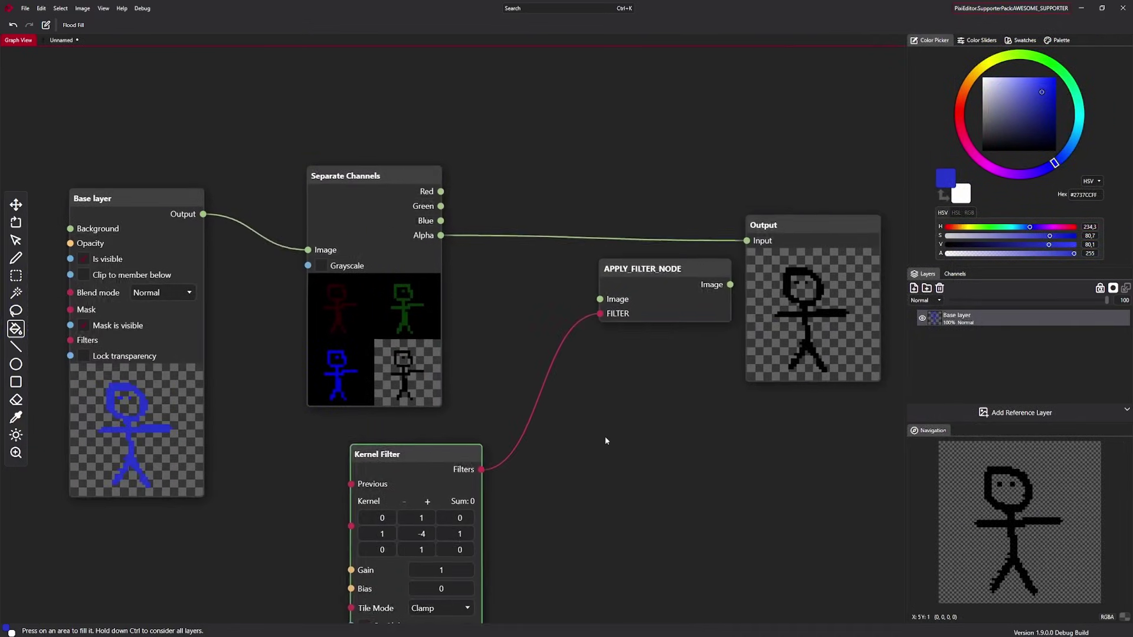
Step: Route Alpha through APPLY_FILTER_NODE into Output, then raise the Noise node's Scale to 17.96
click(642, 283)
drag(642, 283, 596, 296)
mouse_move(449, 419)
mouse_down()
mouse_move(506, 387)
mouse_move(445, 402)
mouse_up()
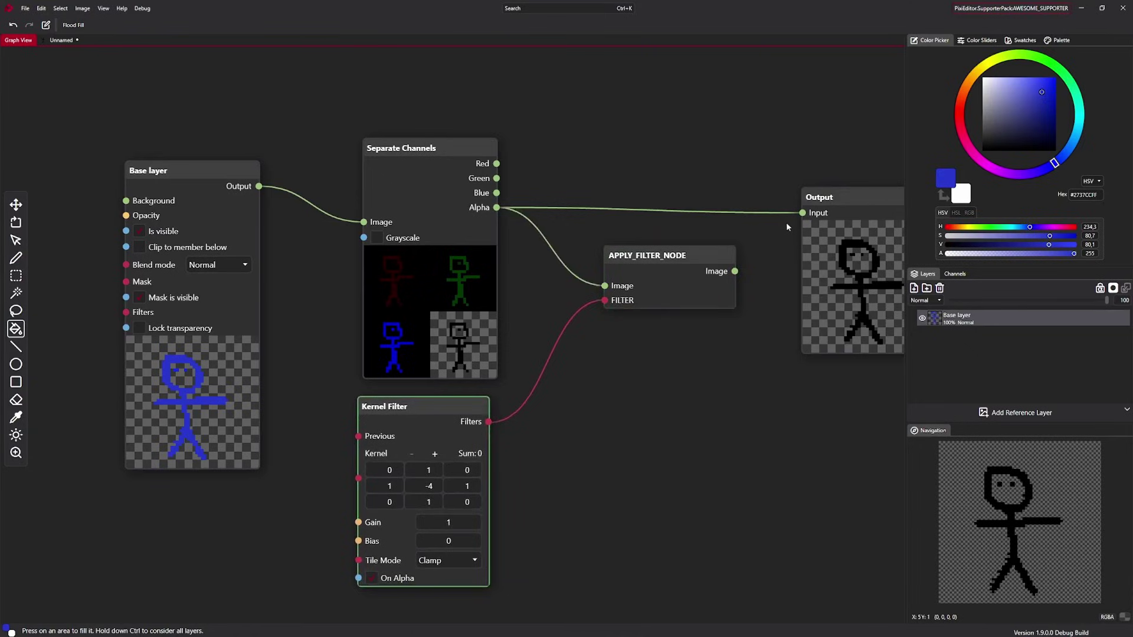
drag(801, 213, 734, 271)
drag(763, 339, 688, 334)
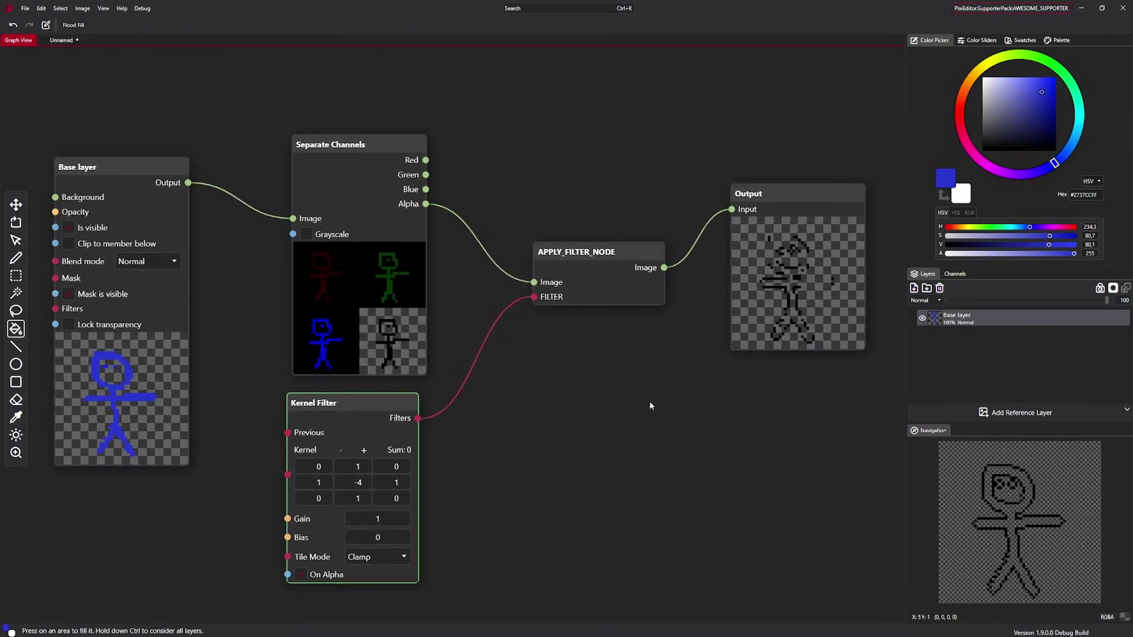
drag(706, 308, 503, 324)
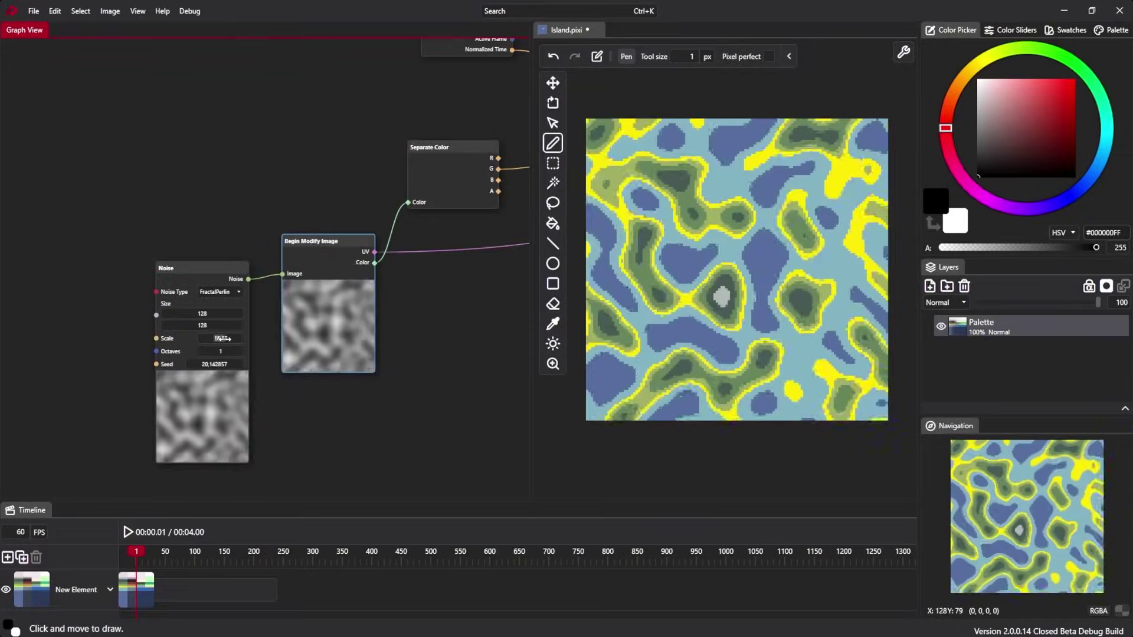
drag(222, 338, 206, 350)
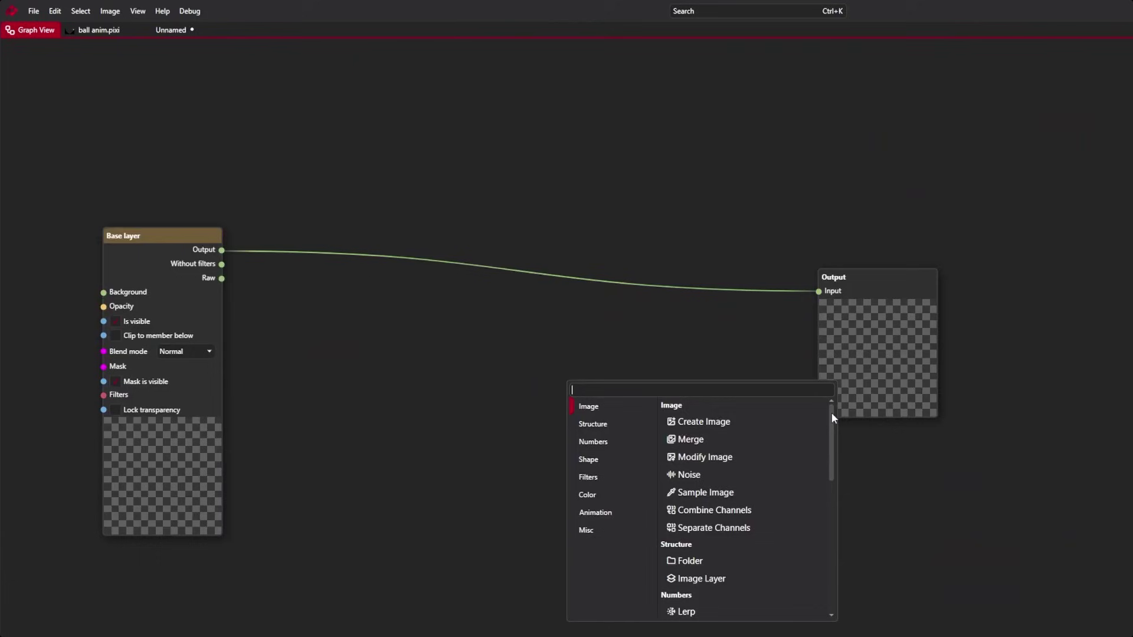
Step: Add a Noise node via search, then wire Separate Vector's X into Combine Color's R
drag(831, 413, 834, 541)
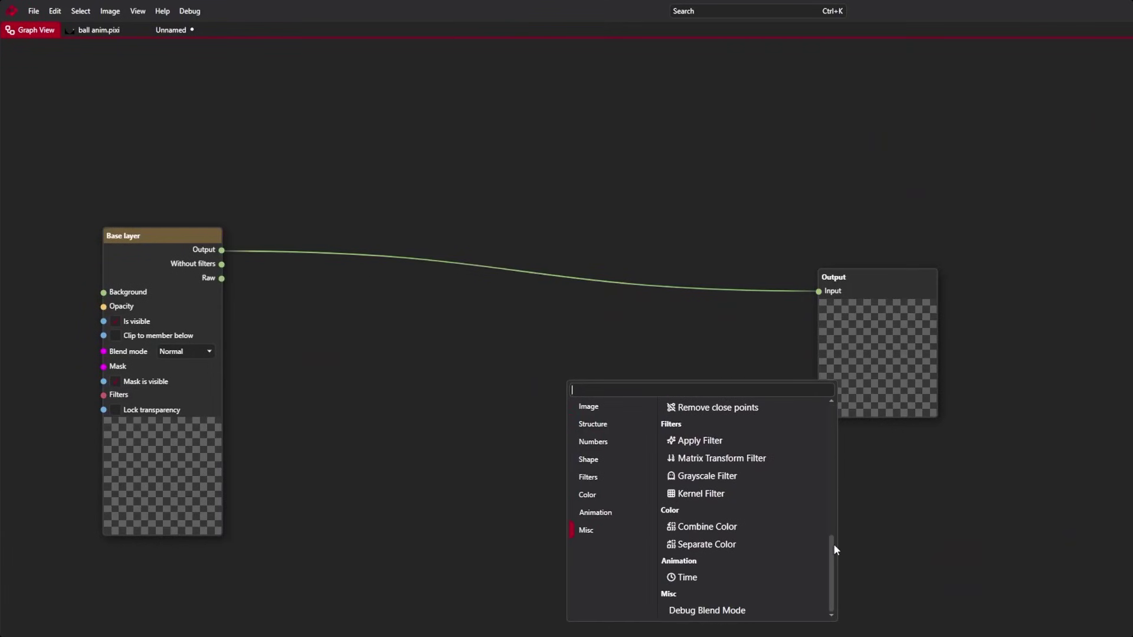
text(No)
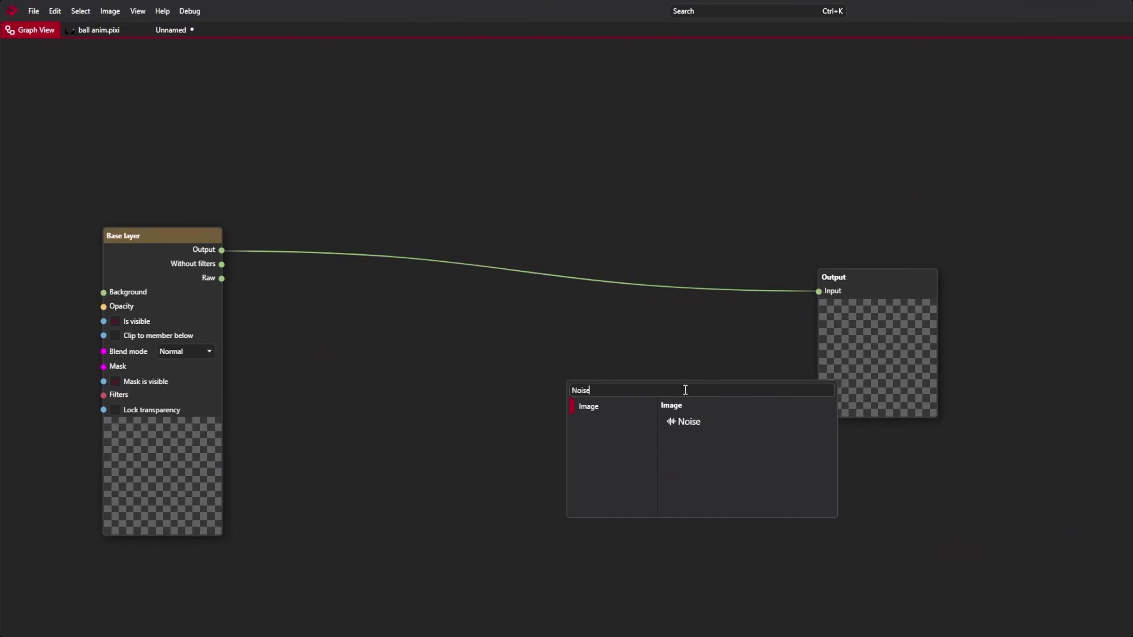
text(ise)
click(690, 423)
drag(618, 395, 591, 340)
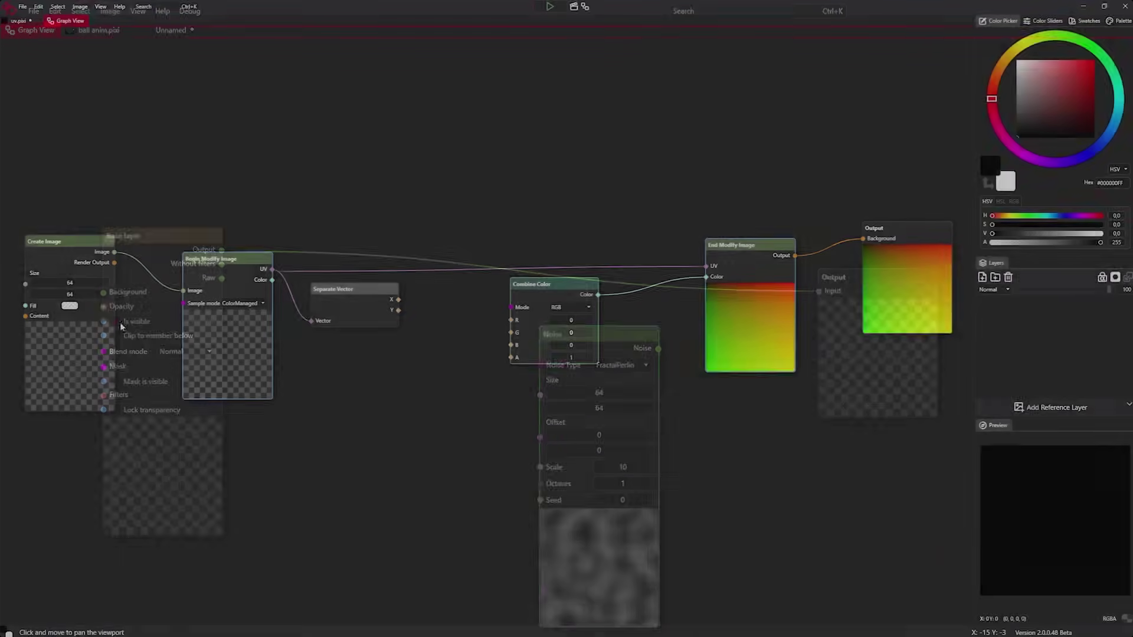
drag(501, 319, 512, 323)
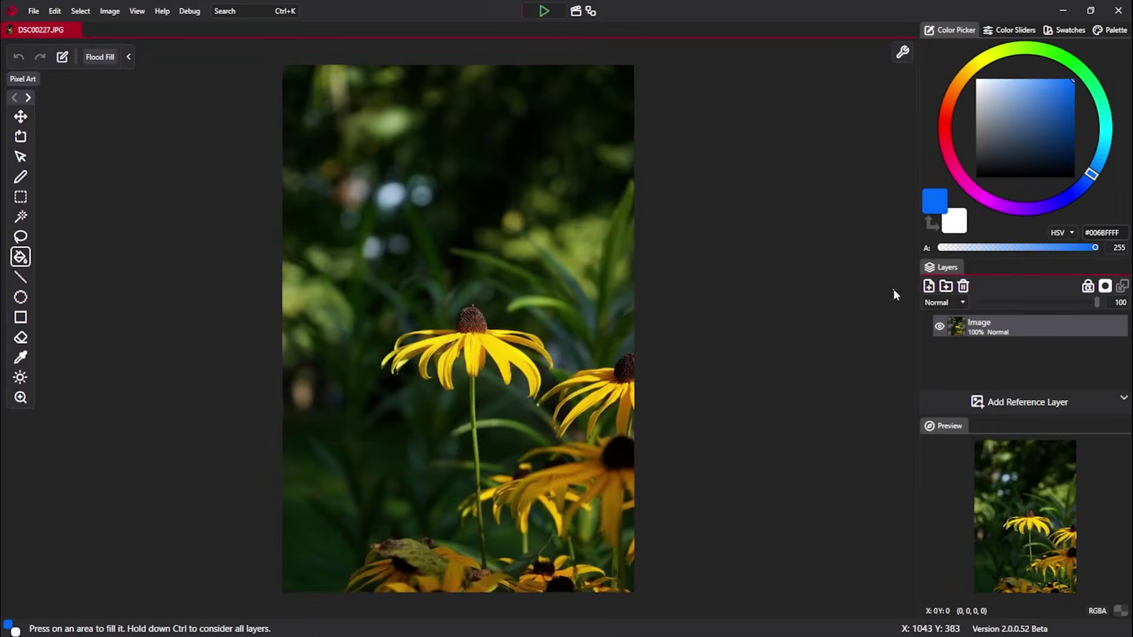
Step: Add a new layer covered by a blue rectangle and set it to Hue blending
click(928, 286)
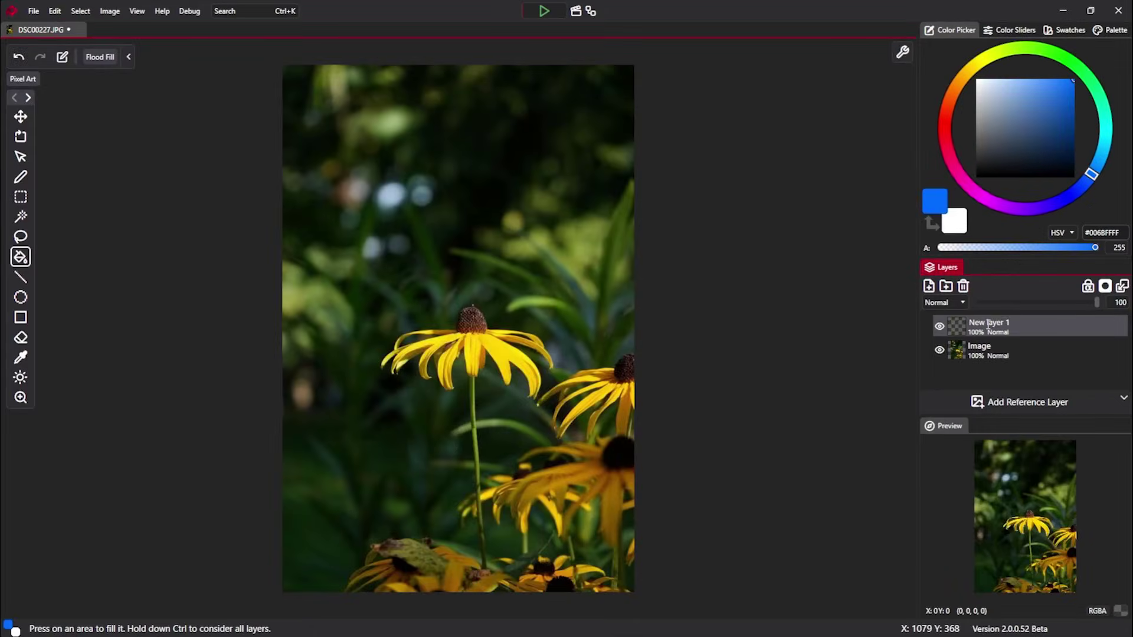
key(r)
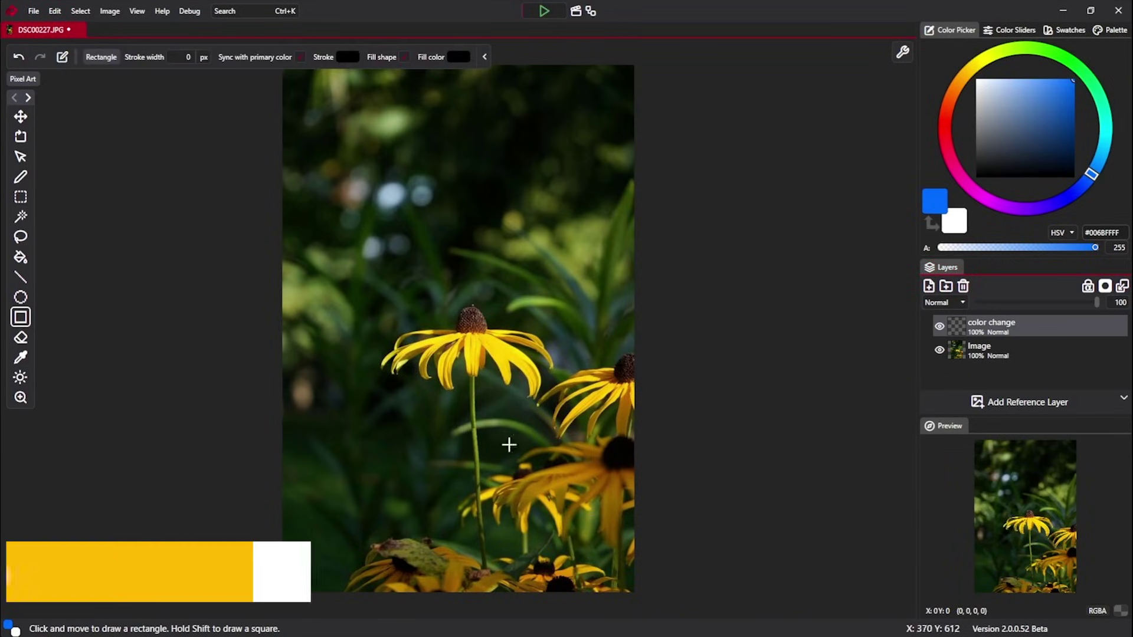
mouse_move(640, 597)
mouse_down()
mouse_move(245, 81)
mouse_move(259, 59)
mouse_up()
click(944, 303)
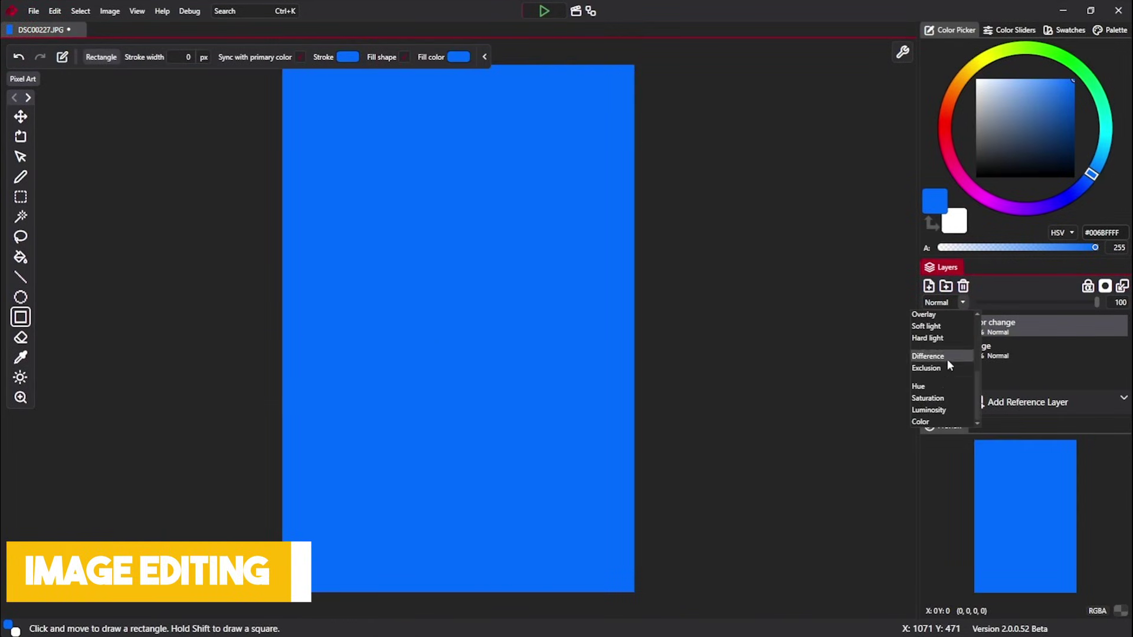
click(941, 382)
Step: Fill the hue layer black, scale and shear the patch, then try magenta and green colours
key(g)
click(395, 263)
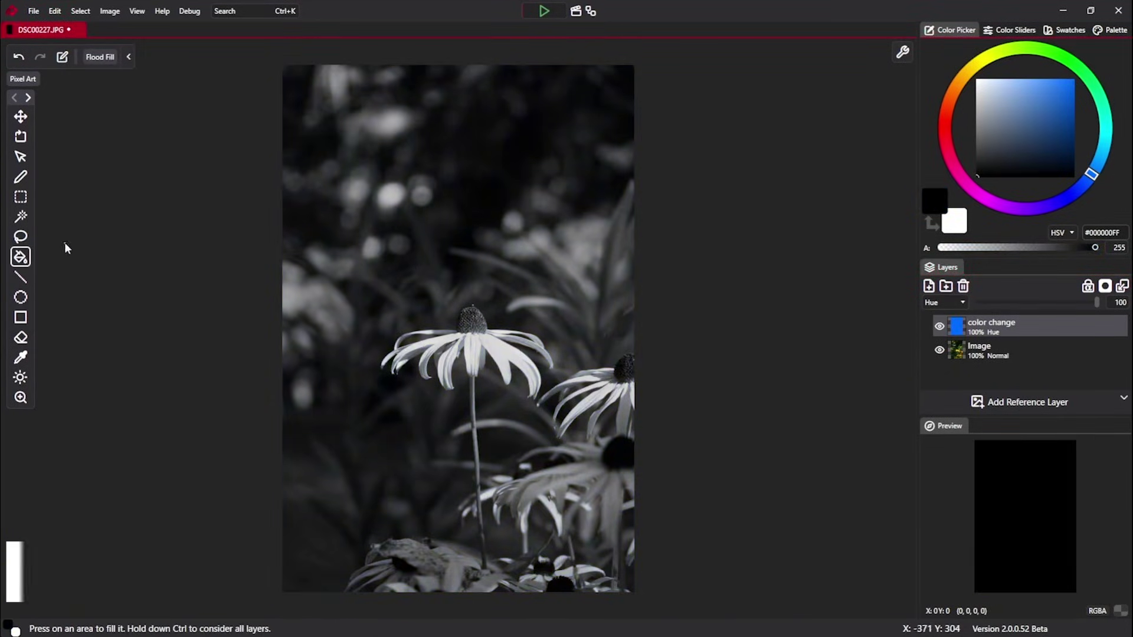
click(20, 157)
drag(634, 328, 515, 329)
drag(399, 65, 484, 279)
drag(547, 304, 549, 225)
key(g)
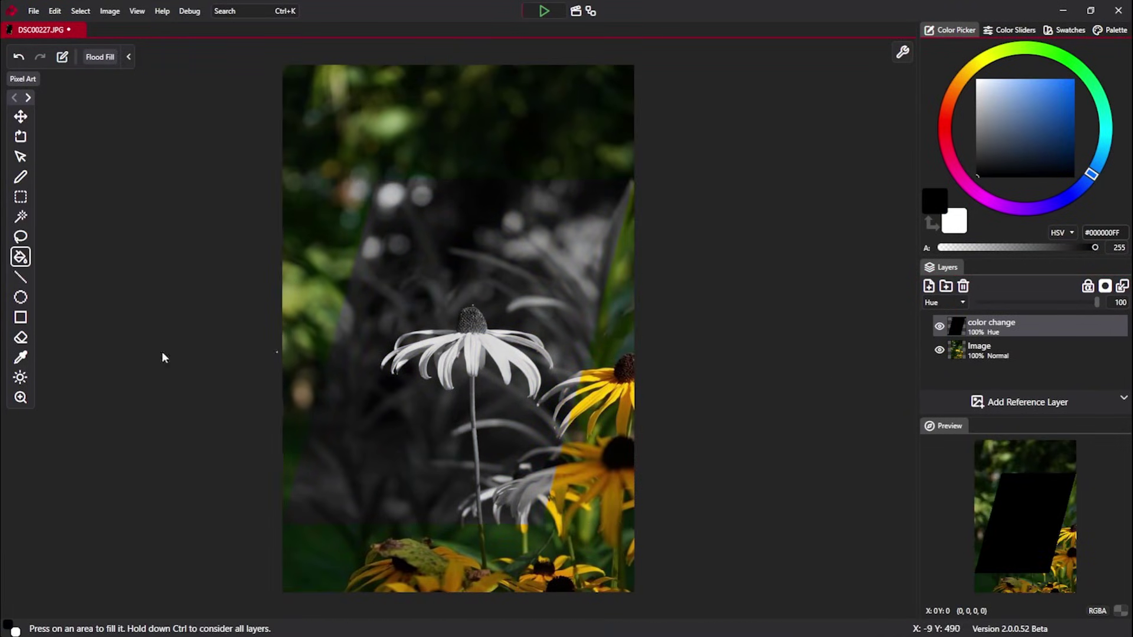
click(995, 205)
click(1070, 59)
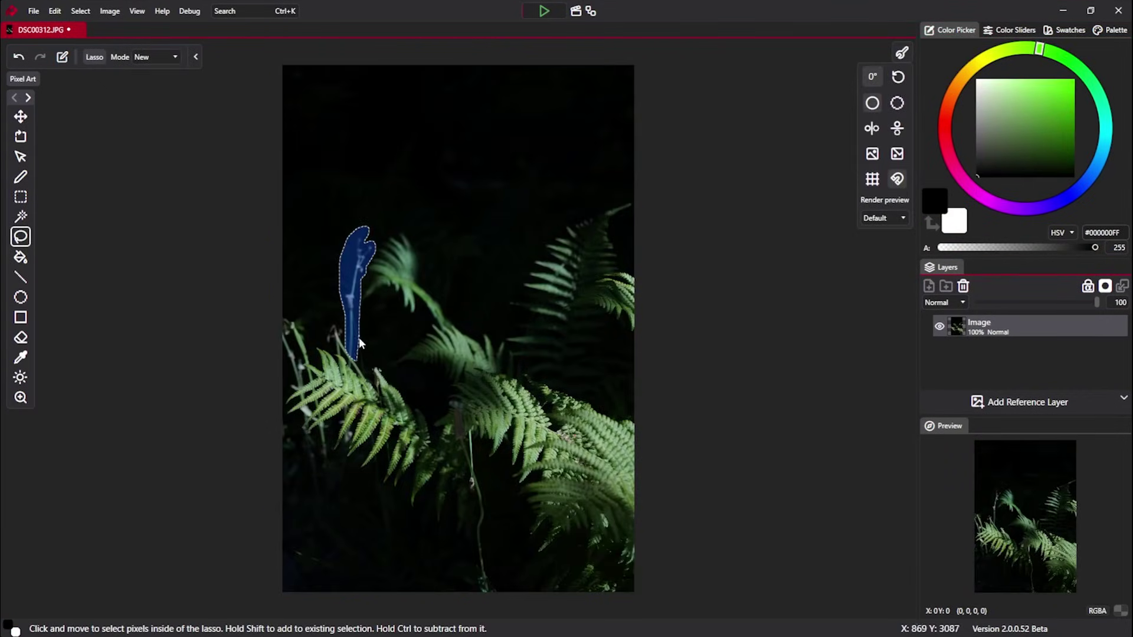
Step: Pick the area-fill tool via command search ('fl') and draw over the cup
key(ctrl+k)
text(fl)
key(Return)
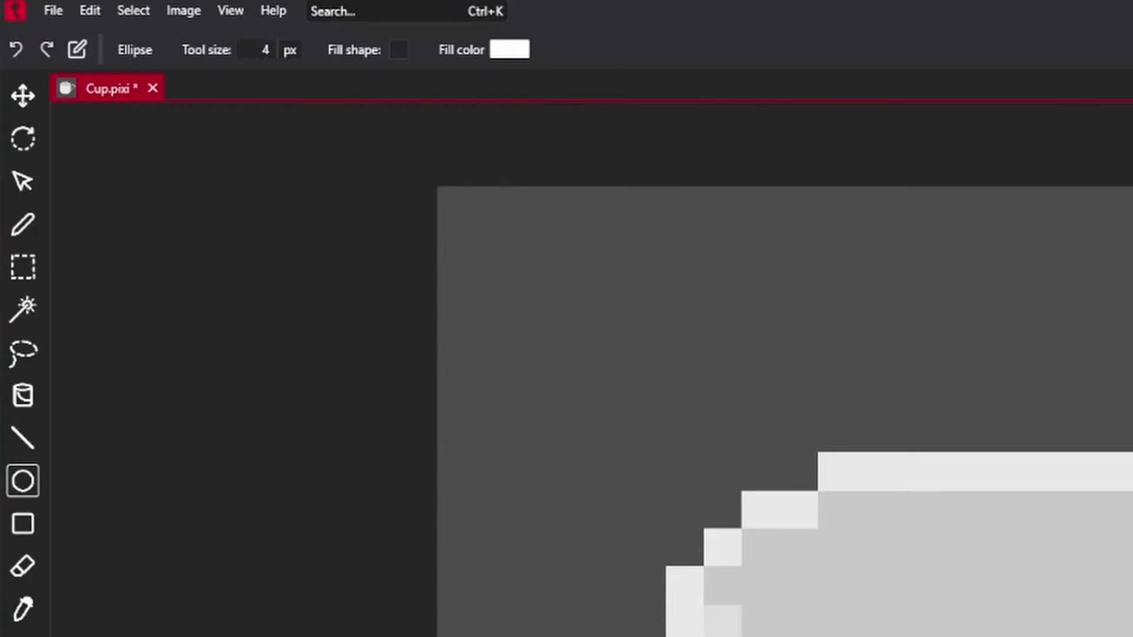
drag(670, 306, 646, 523)
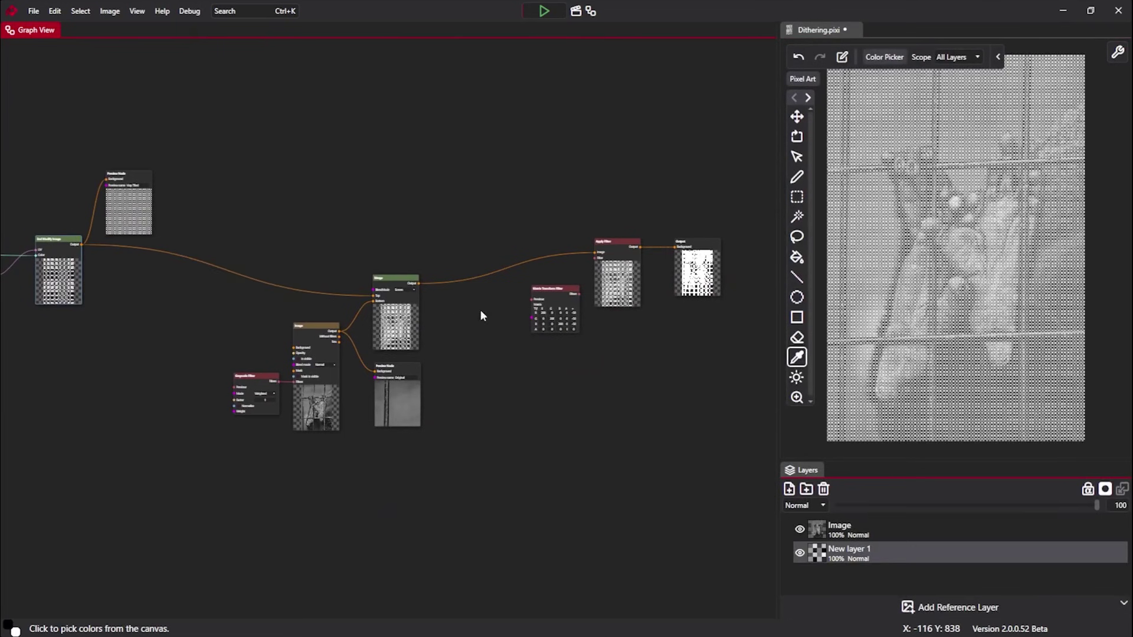
Step: Connect Matrix Transform Filter into Apply Filter and enter 300 for the colour diagonal
scroll(398, 272, up, 4)
drag(275, 385, 328, 261)
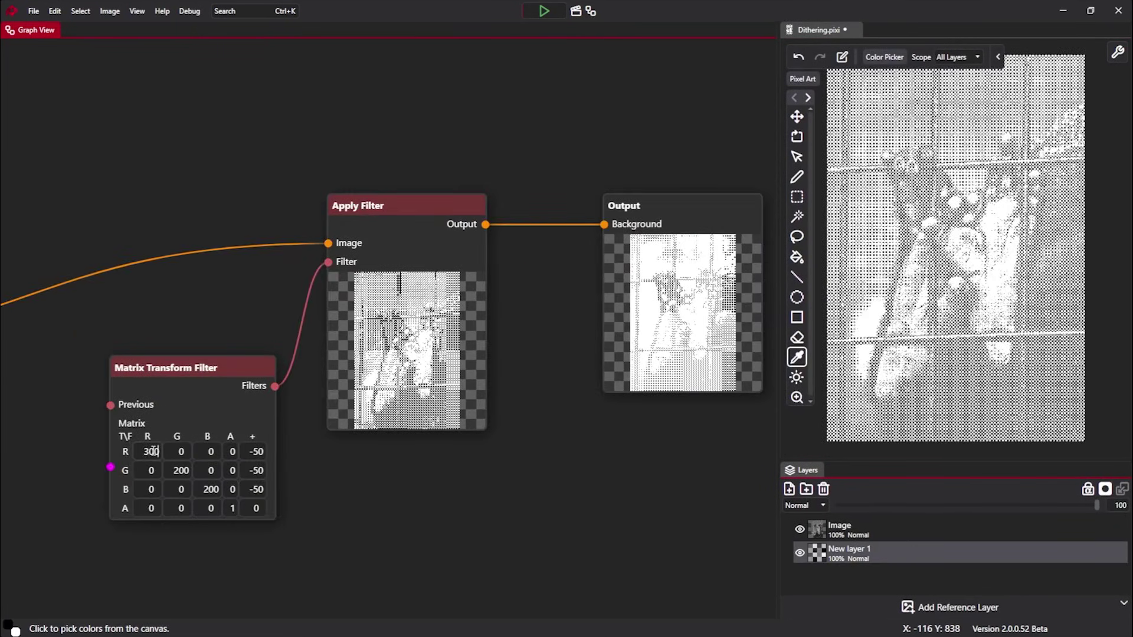
text(300)
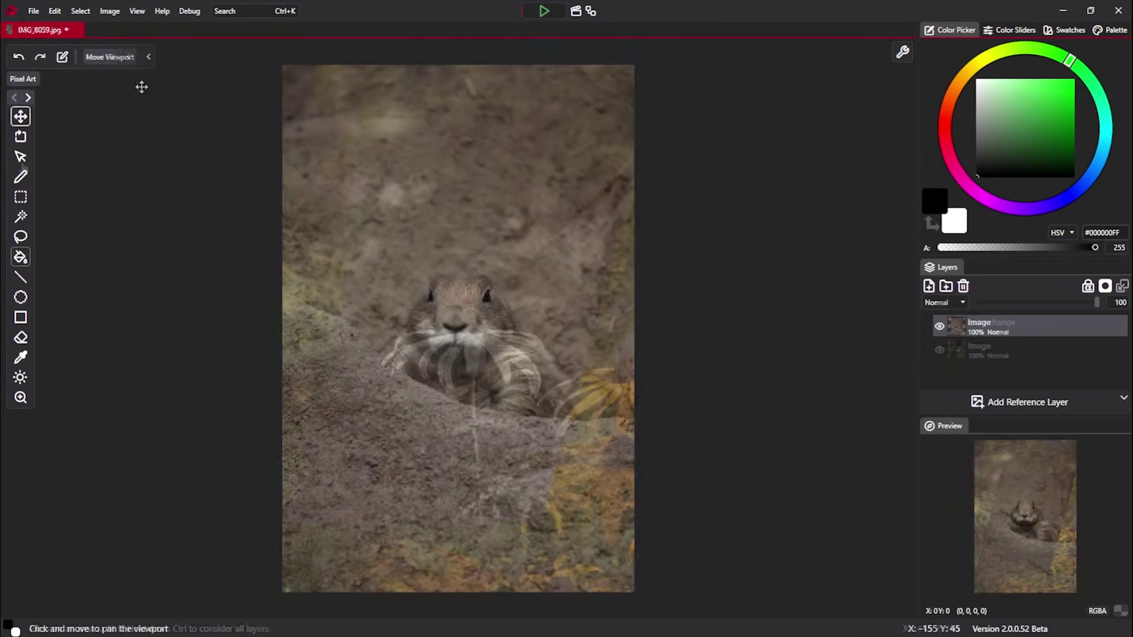
Step: Flip the prairie dog photo horizontally with Image > Flip > Horizontal
click(110, 10)
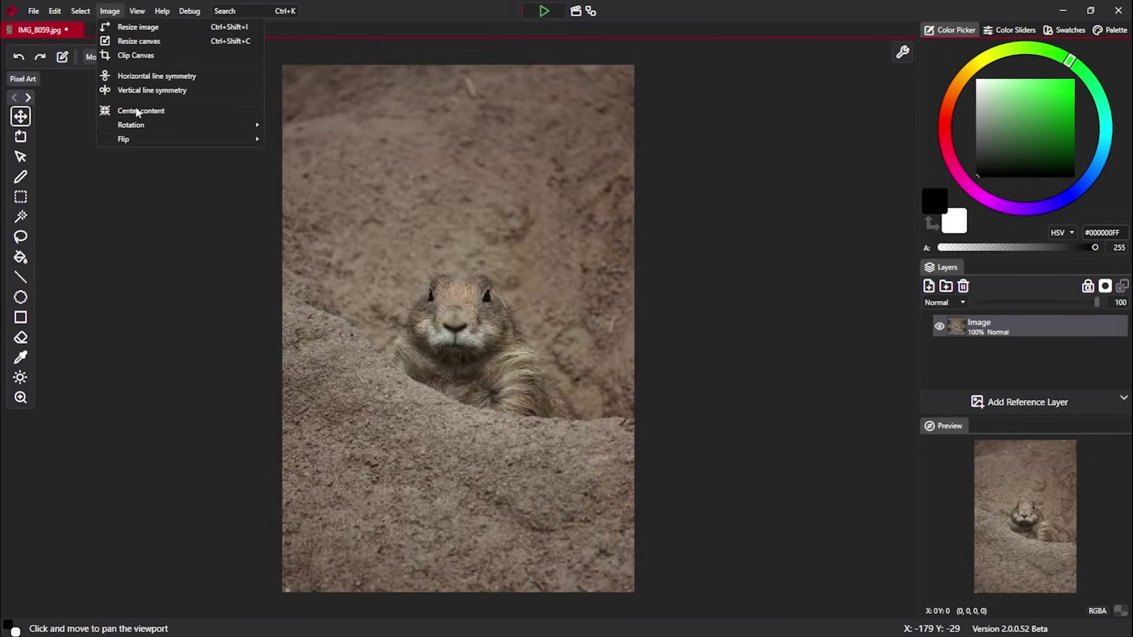
mouse_move(213, 139)
click(320, 141)
Step: Resize the canvas to a height of 400 px and recentre the view
click(109, 11)
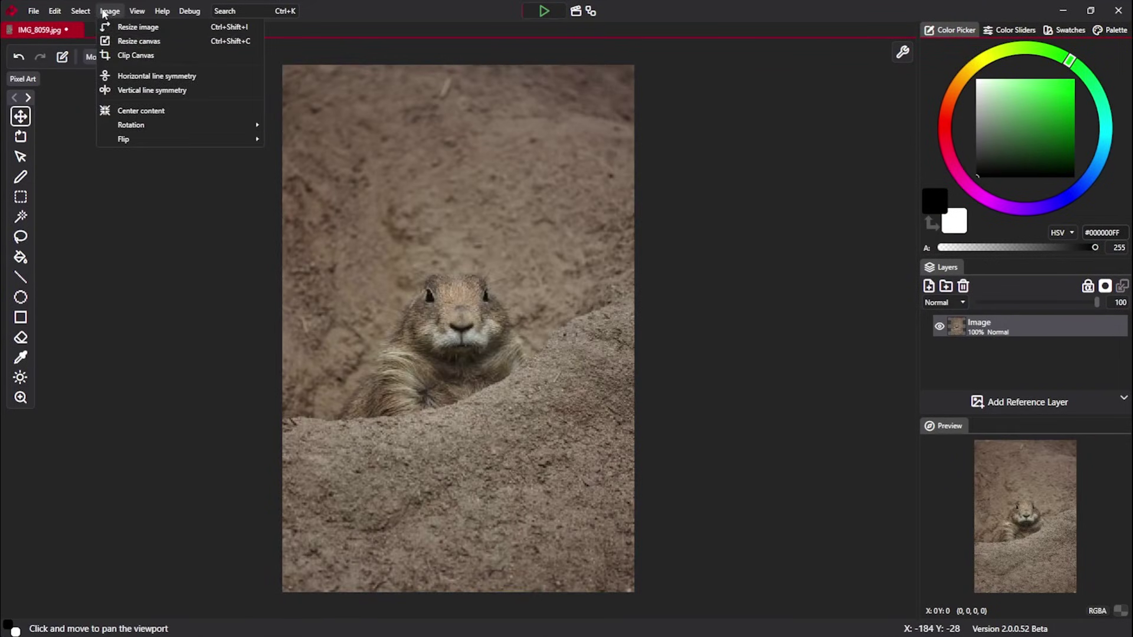
click(138, 41)
drag(529, 213, 689, 209)
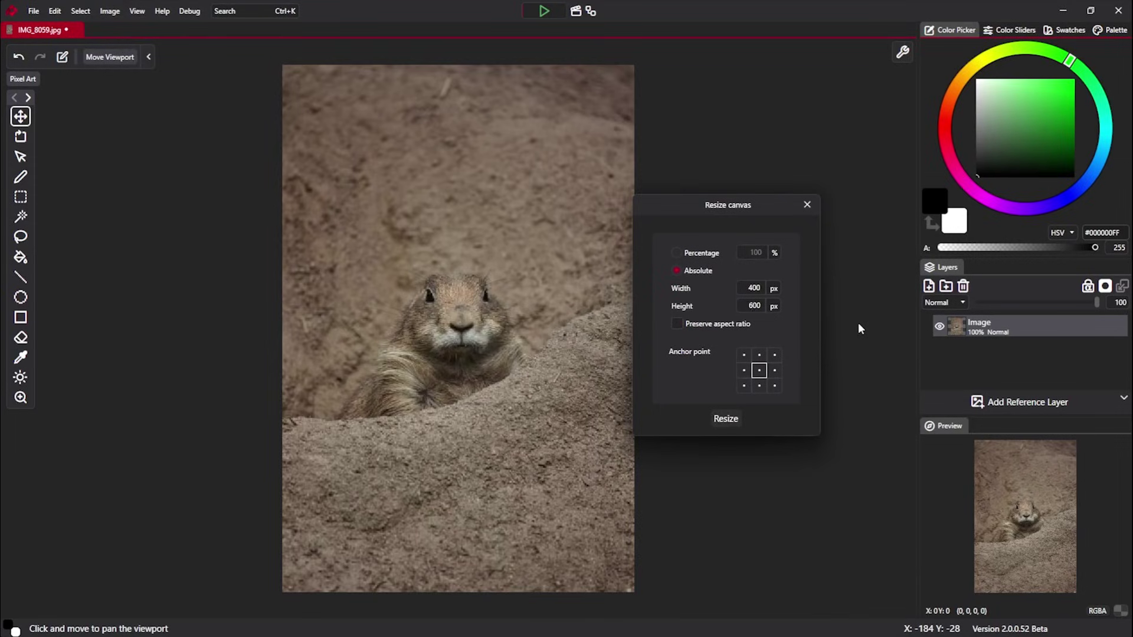
text(400)
key(Return)
scroll(514, 298, up, 2)
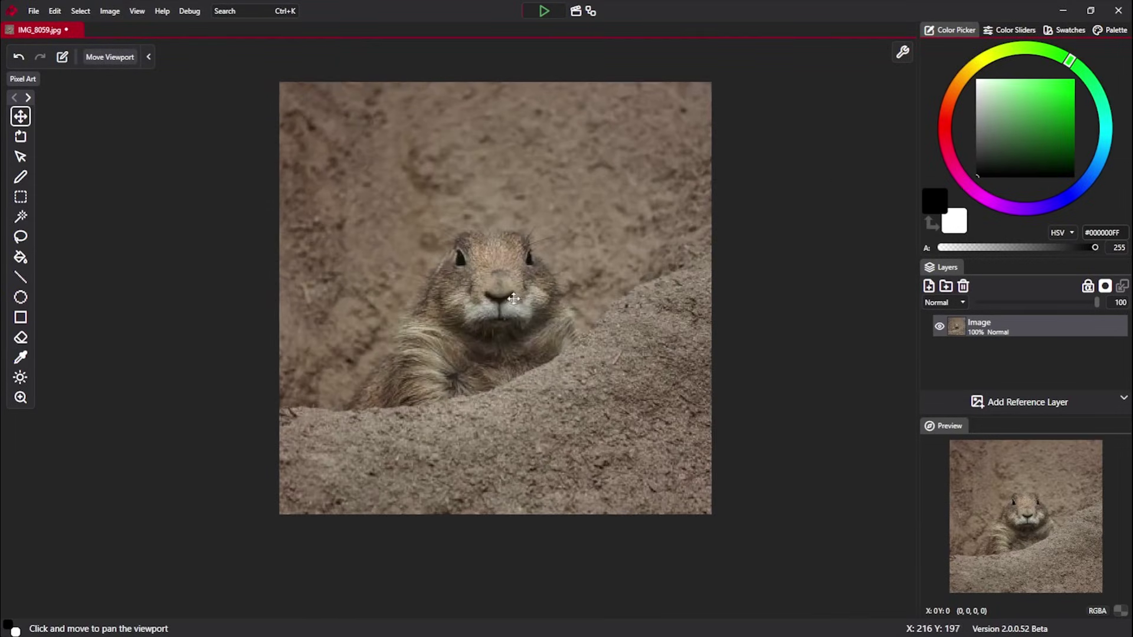
drag(514, 298, 517, 339)
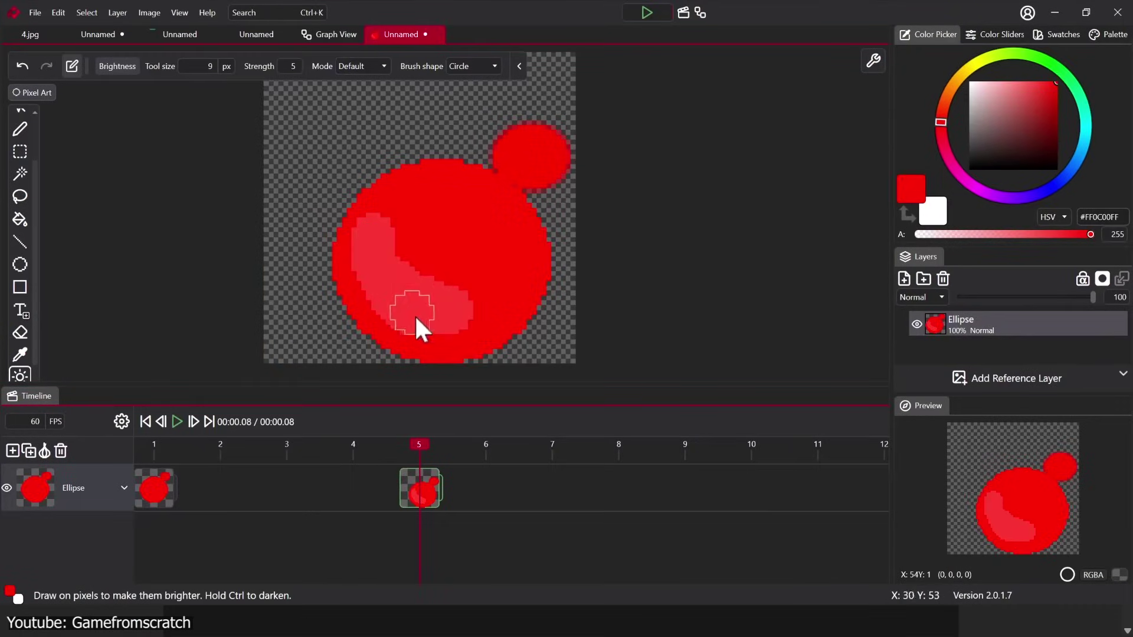
Step: Copy the frame-5 keyframe to frame 9 and brighten a streak on the ellipse's highlight
ctrl+click(416, 490)
click(686, 466)
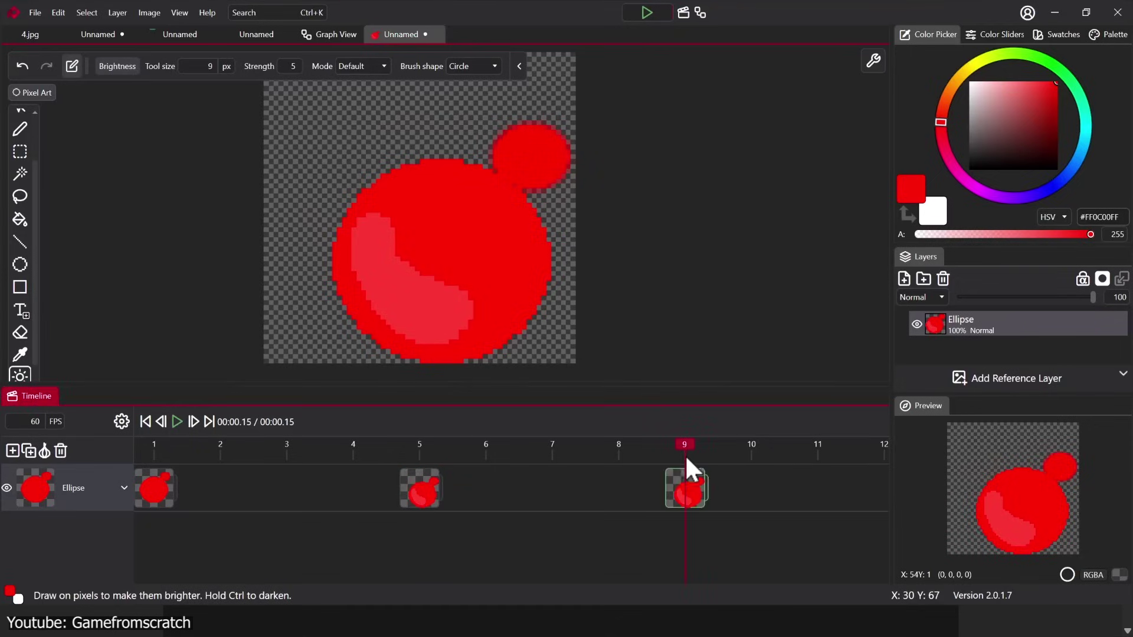
drag(425, 265, 427, 298)
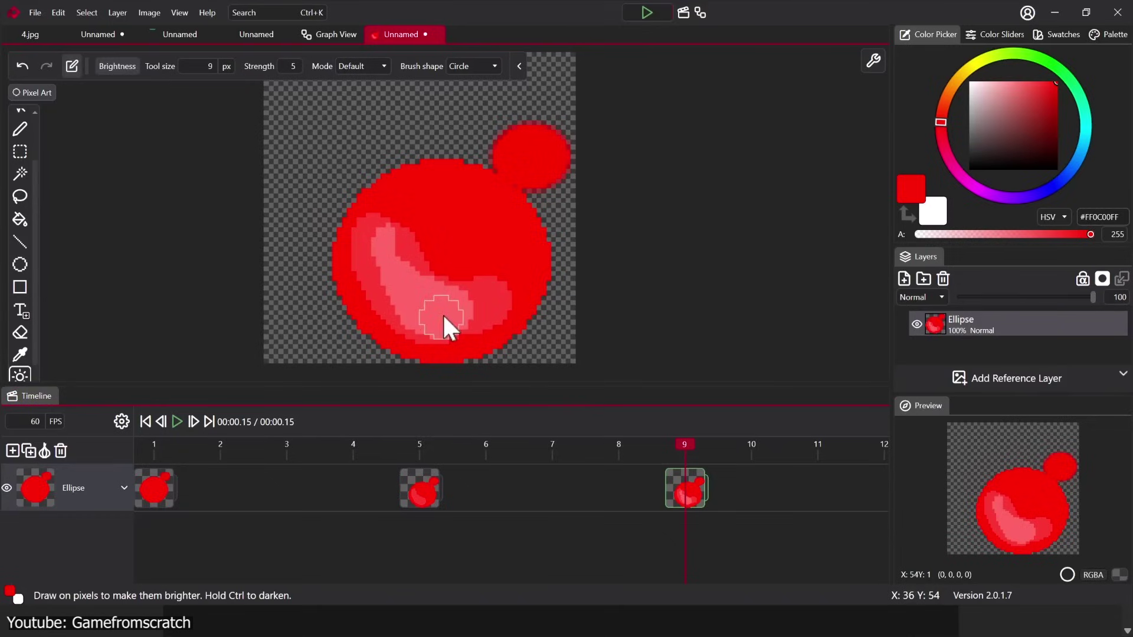
click(160, 421)
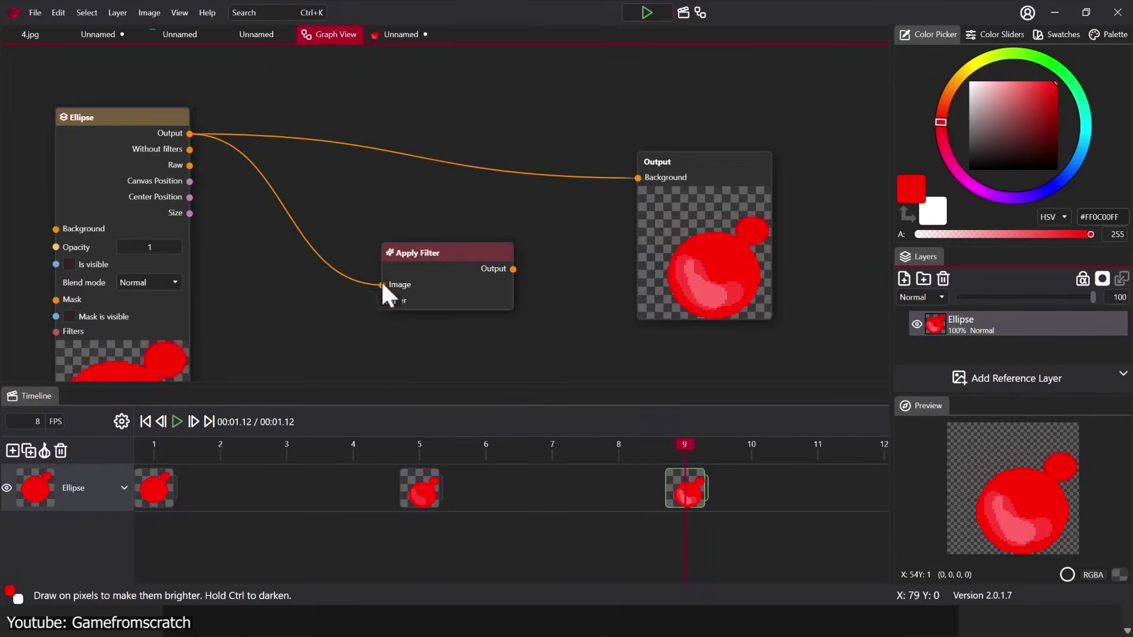
Step: Route the ellipse through Apply Filter into Output, then switch to the slime and tree documents
drag(383, 283, 382, 285)
mouse_move(515, 269)
mouse_down()
mouse_move(590, 193)
mouse_move(638, 178)
mouse_up()
drag(431, 256, 463, 119)
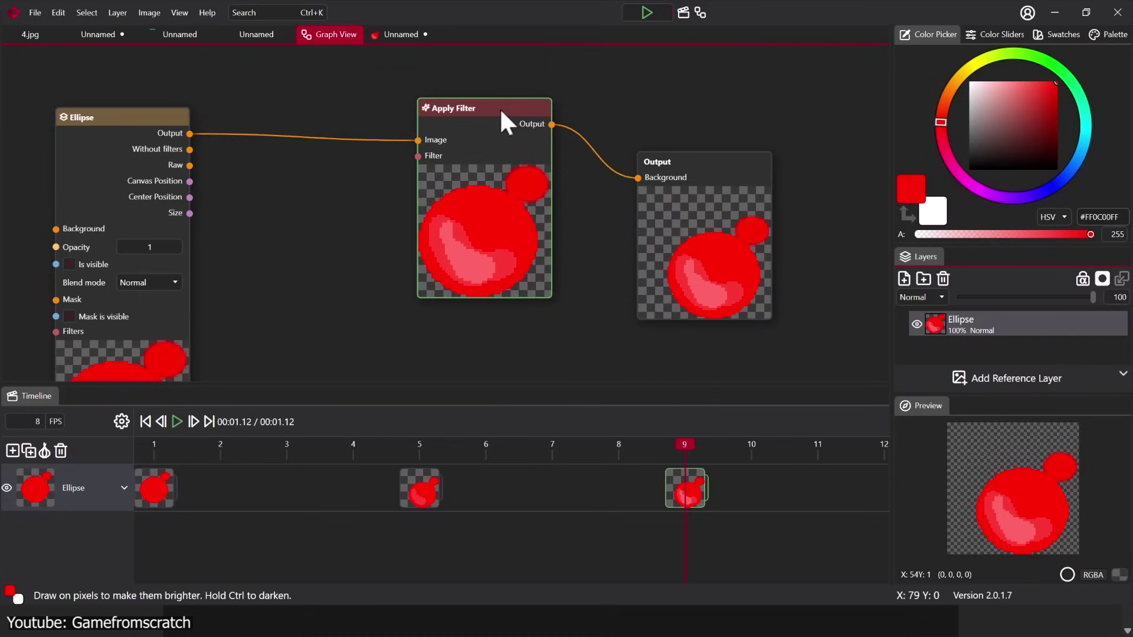
drag(375, 252, 398, 294)
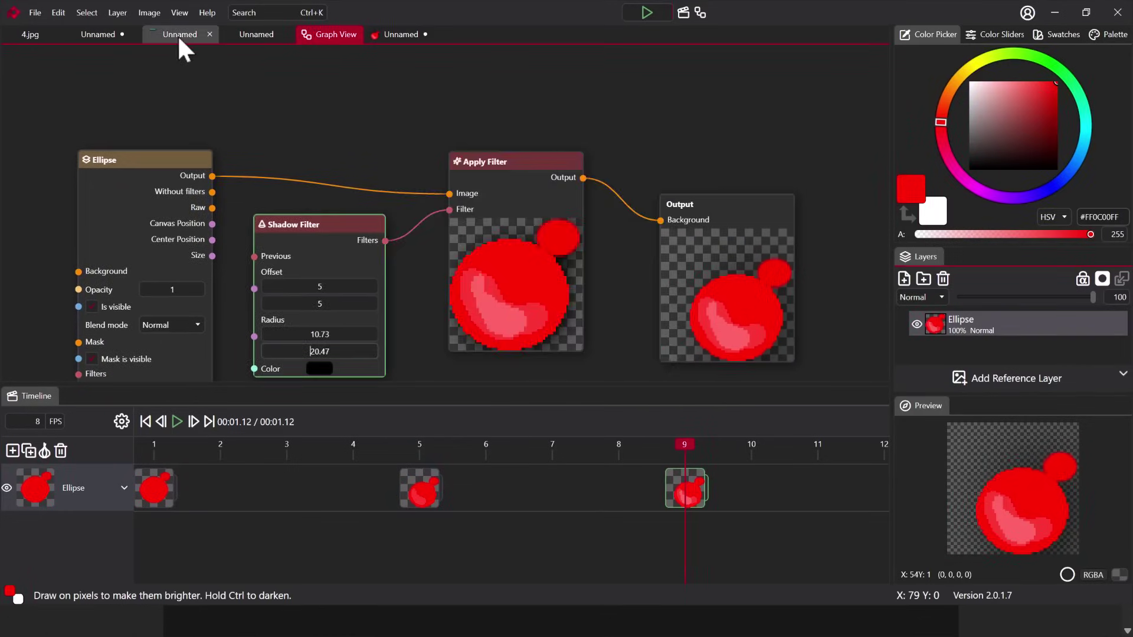
click(178, 34)
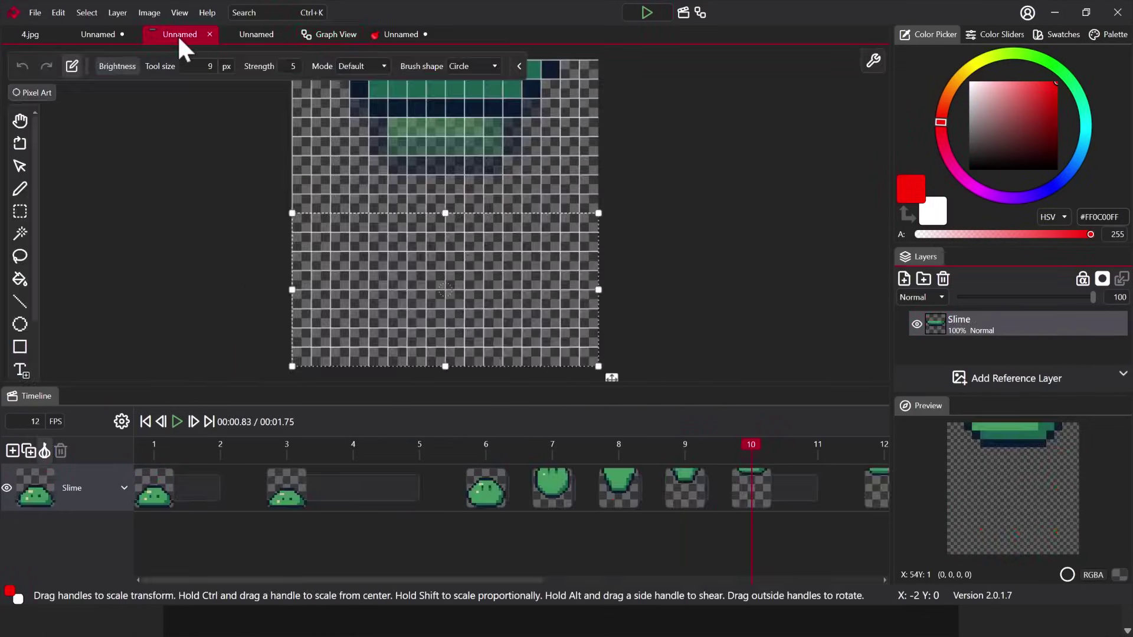
click(104, 33)
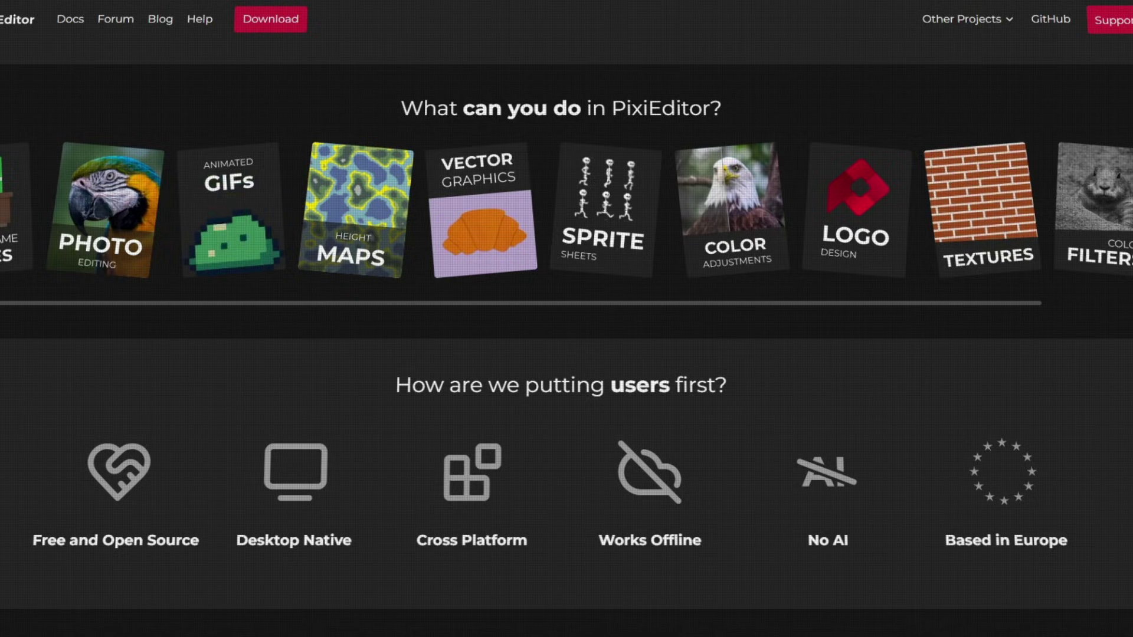
Step: Scroll the PixiEditor homepage down past the feature cards to the Explore our roadmap section
scroll(567, 342, down, 2)
scroll(567, 342, down, 1)
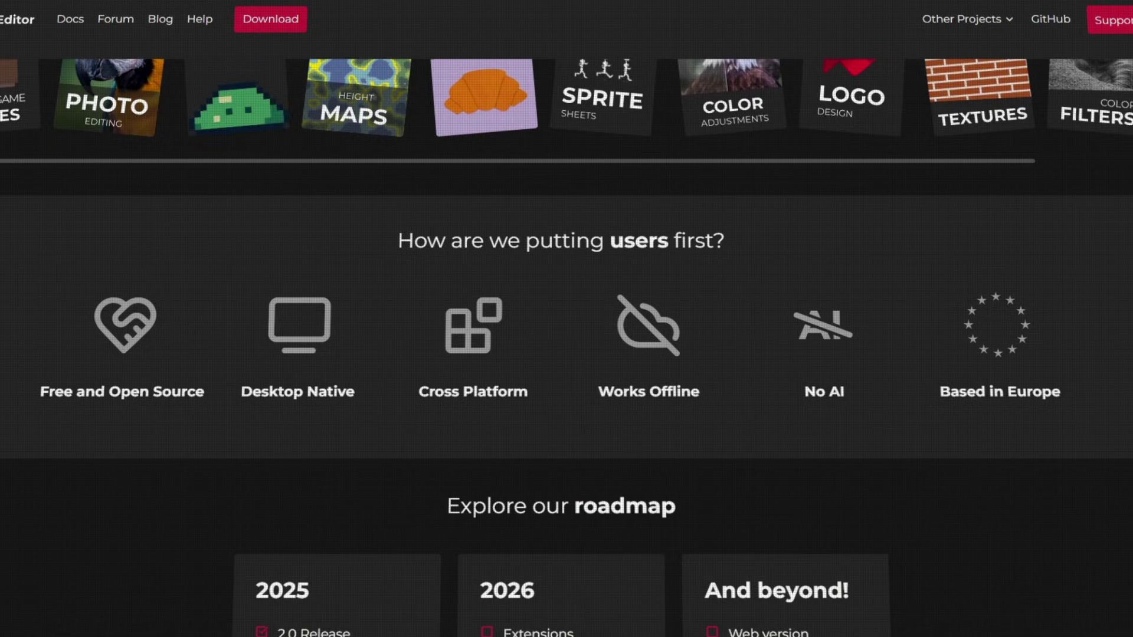
scroll(566, 342, down, 3)
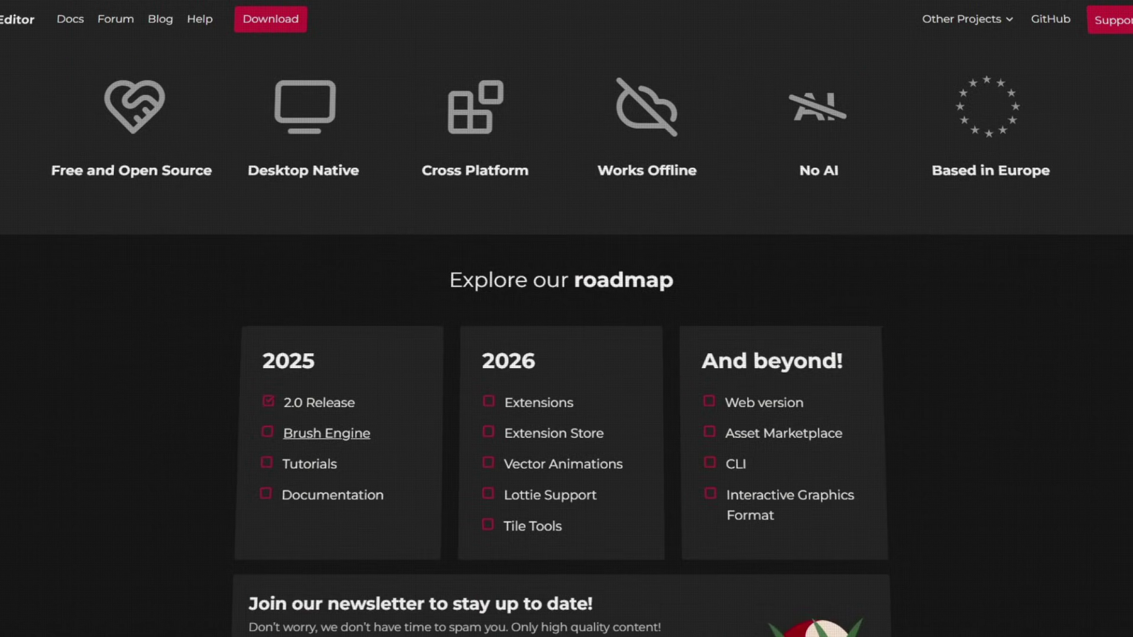
scroll(567, 342, down, 2)
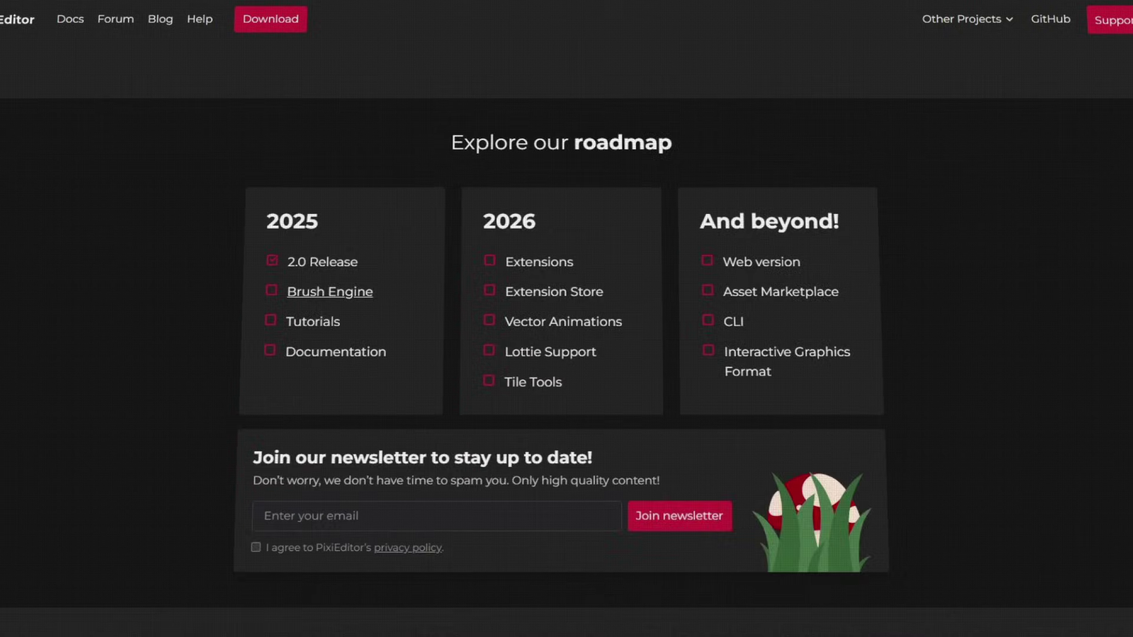
scroll(567, 343, down, 1)
scroll(567, 343, down, 2)
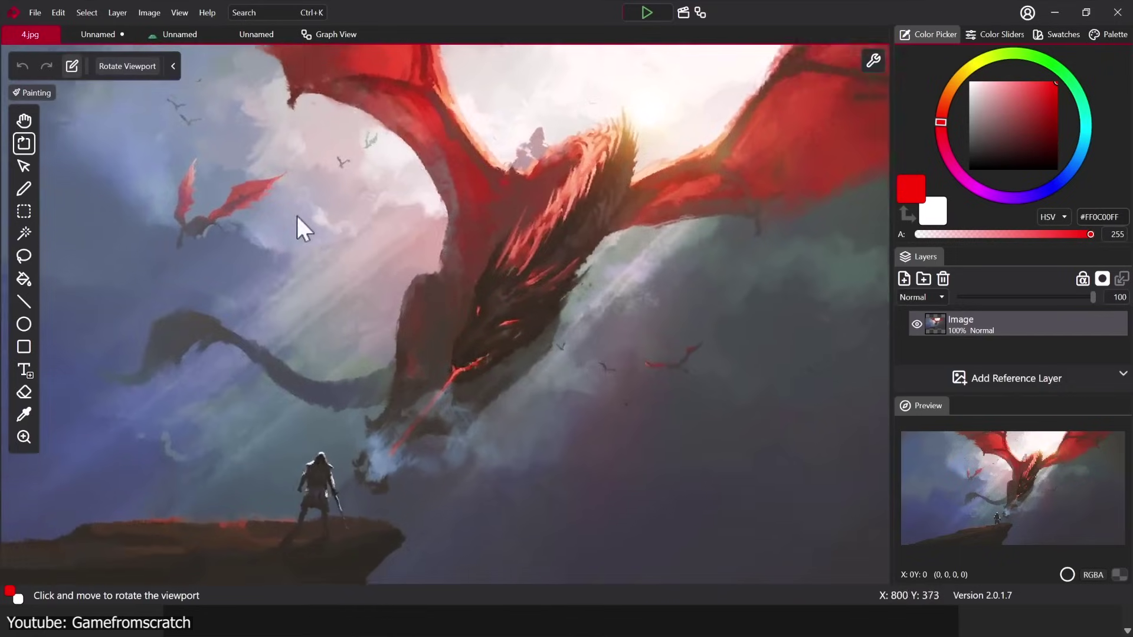
scroll(403, 309, up, 10)
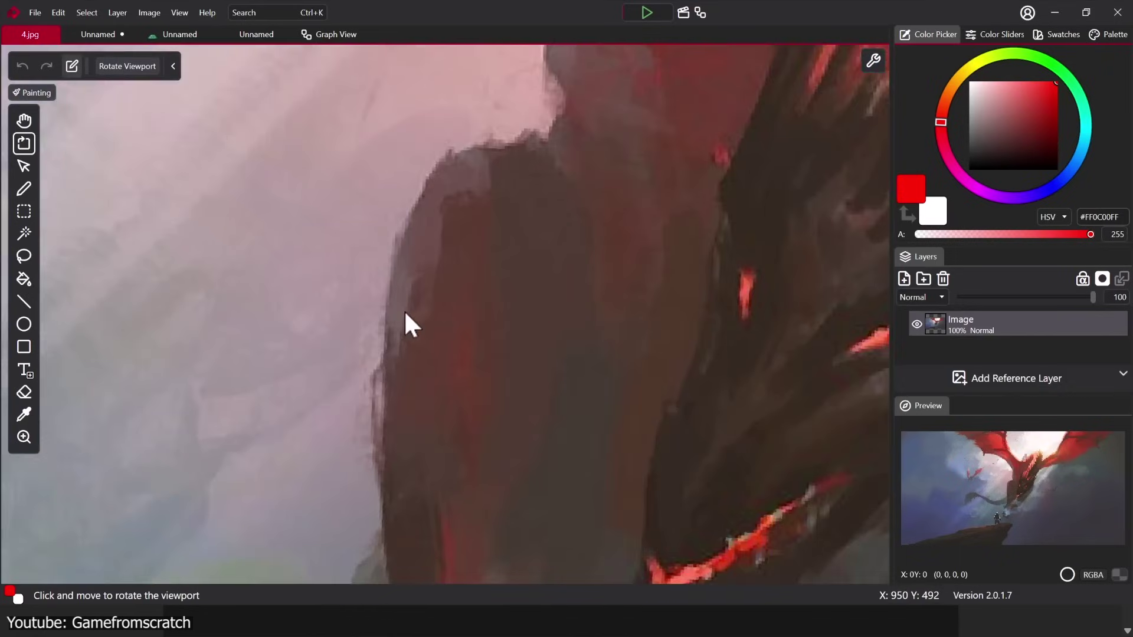
scroll(404, 308, up, 4)
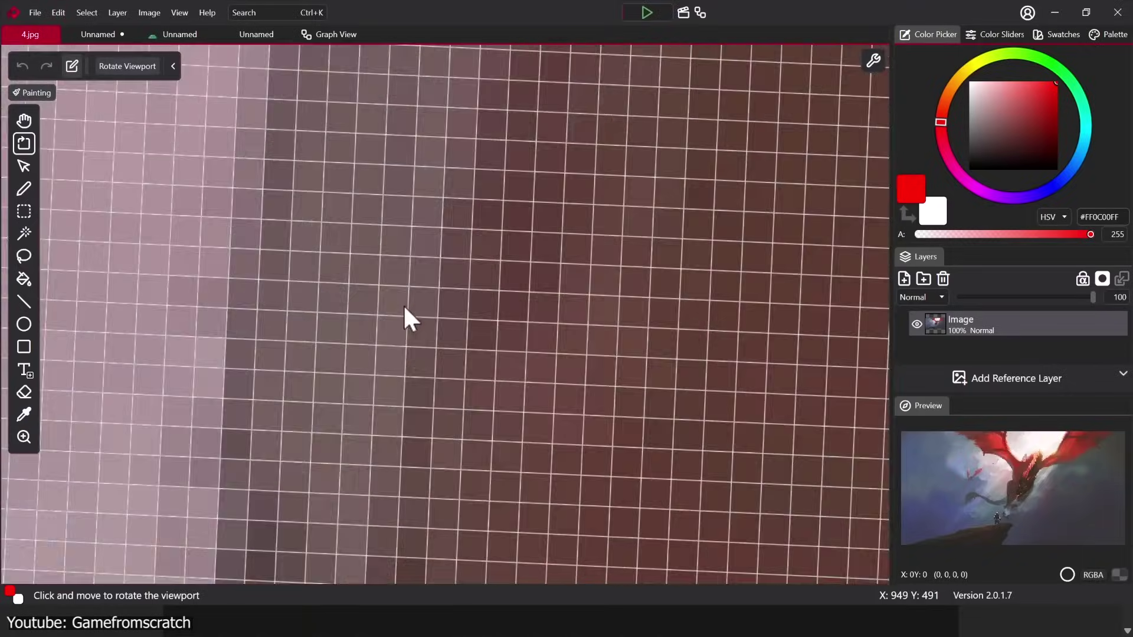
scroll(404, 307, down, 3)
scroll(404, 307, down, 5)
scroll(405, 318, up, 2)
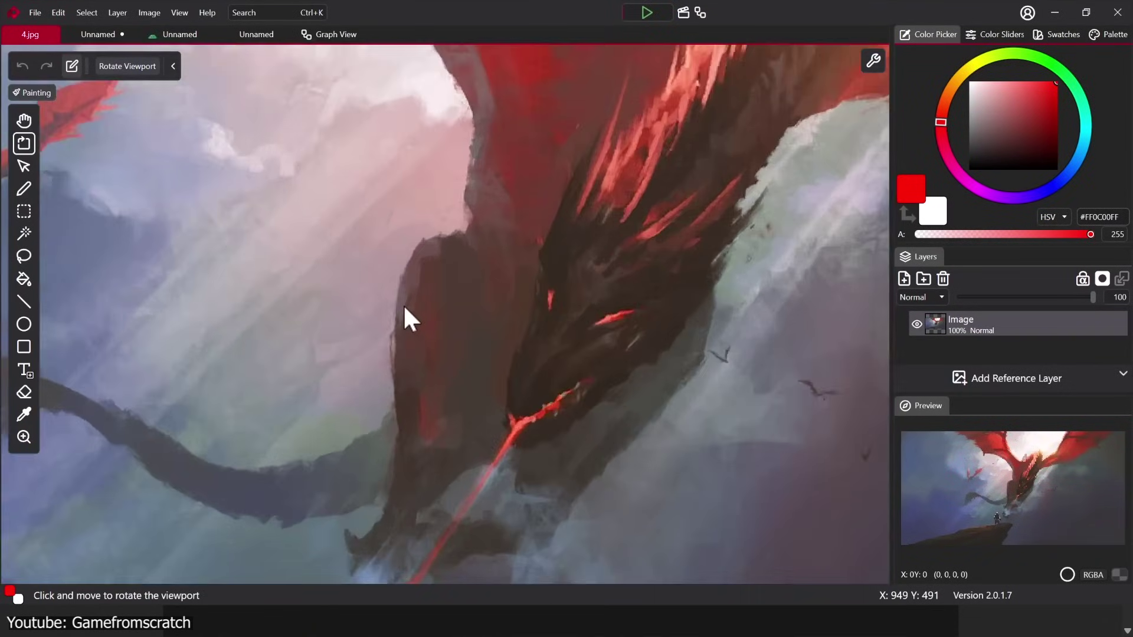
scroll(405, 319, down, 2)
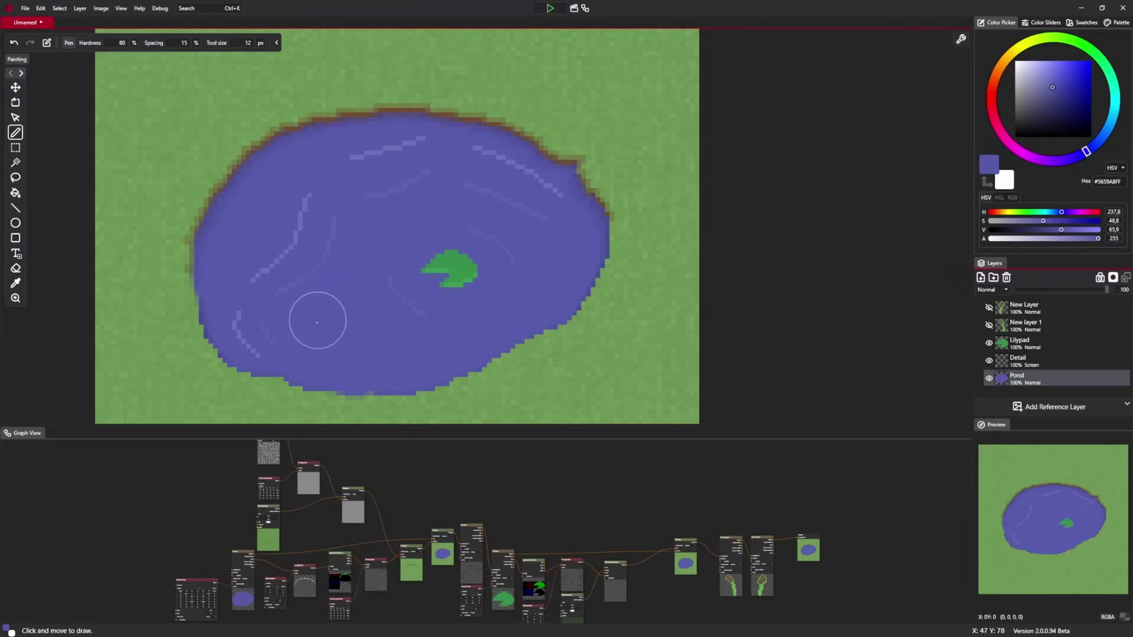
Step: Erase a round hole through the pond, then unhide the hidden layer in the Layers panel
mouse_move(317, 316)
mouse_down()
mouse_move(326, 312)
mouse_move(332, 340)
mouse_up()
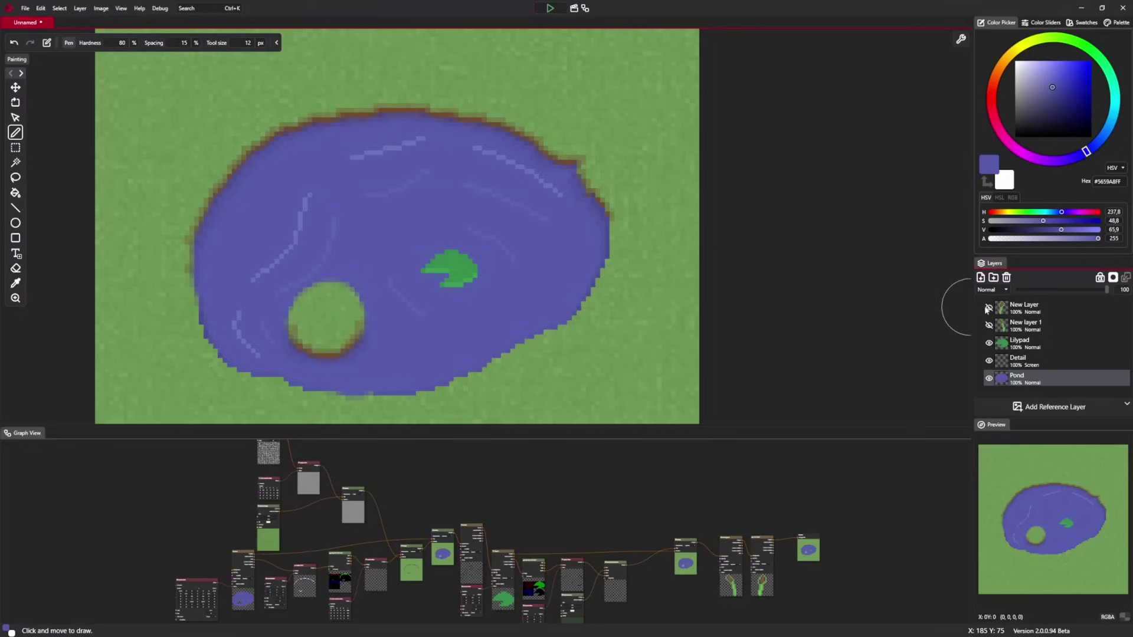
click(989, 324)
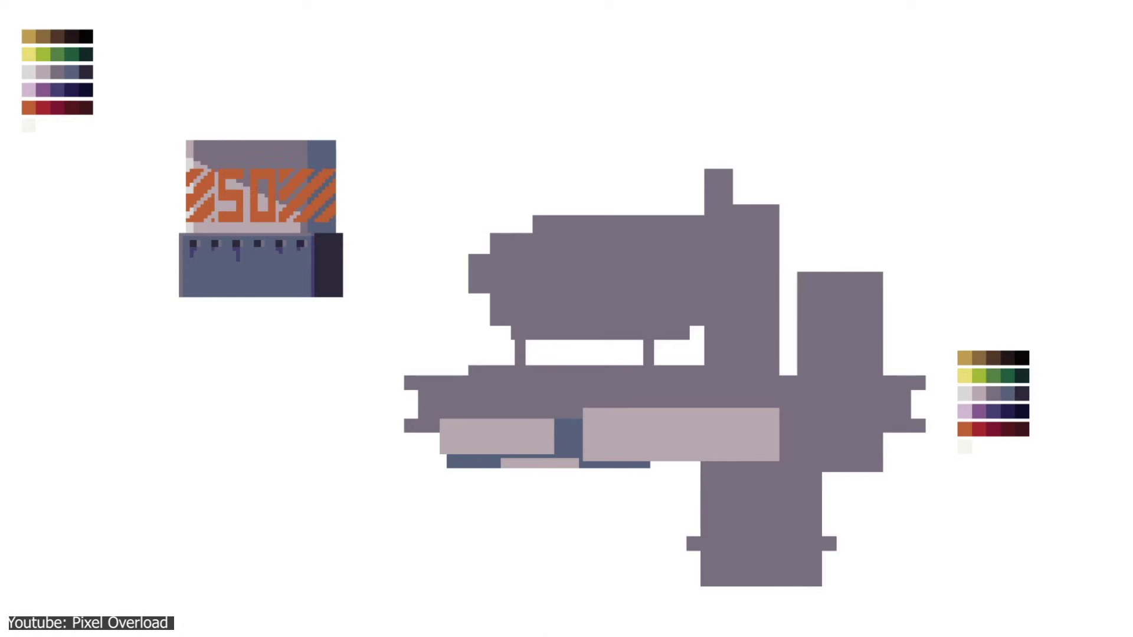